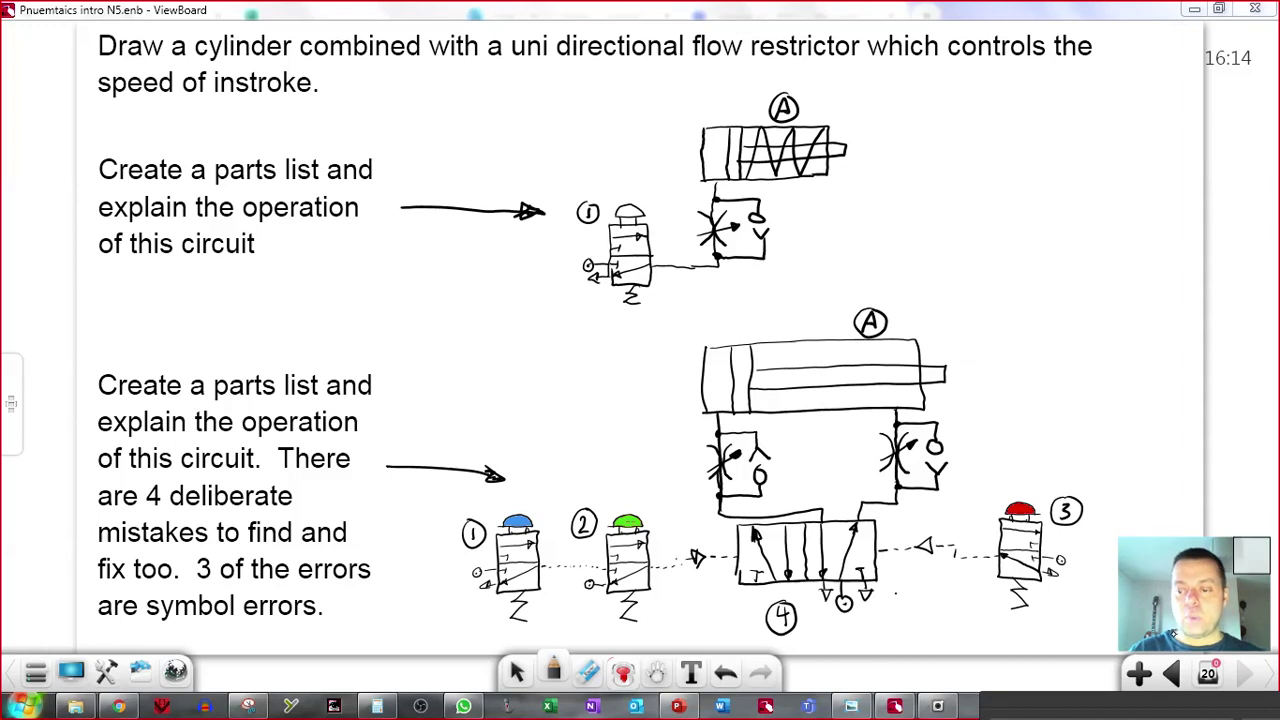
Insert blank page 21 after the pneumatics practice-question page.
click(1139, 673)
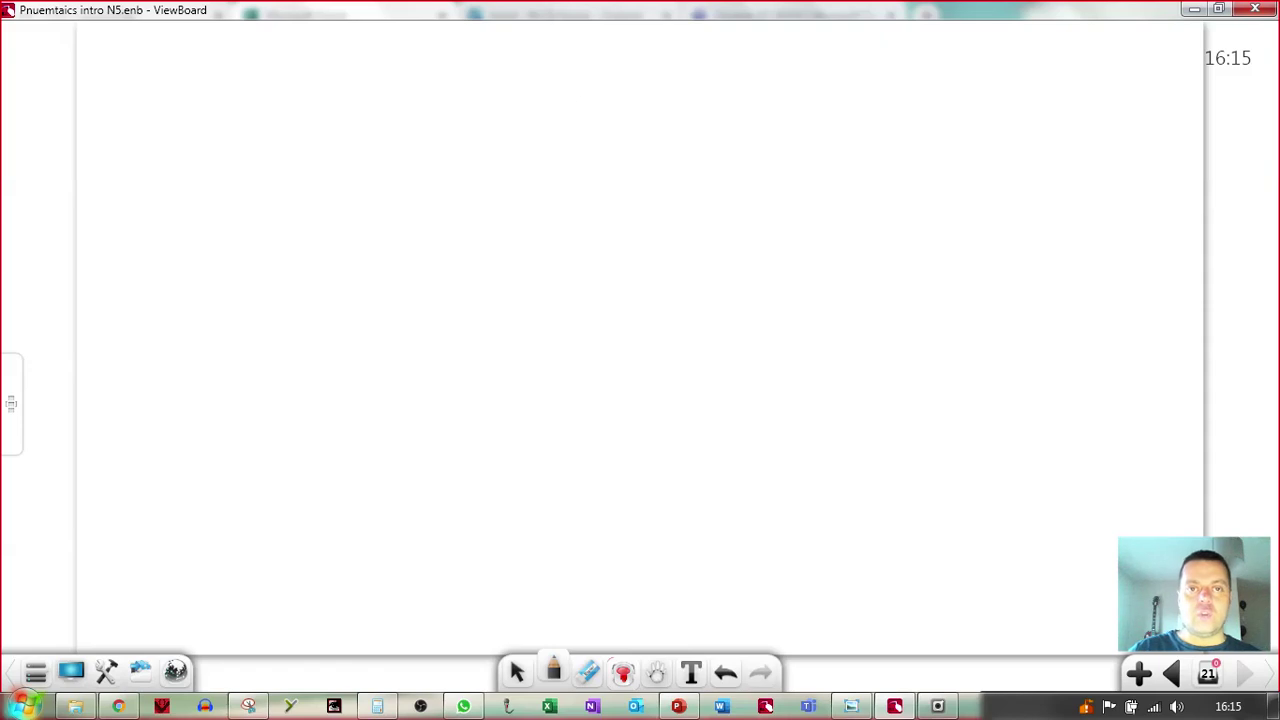
Draw the 3/2 valve body with its flow arrow, supply port and exhaust arrow.
drag(463, 186, 461, 276)
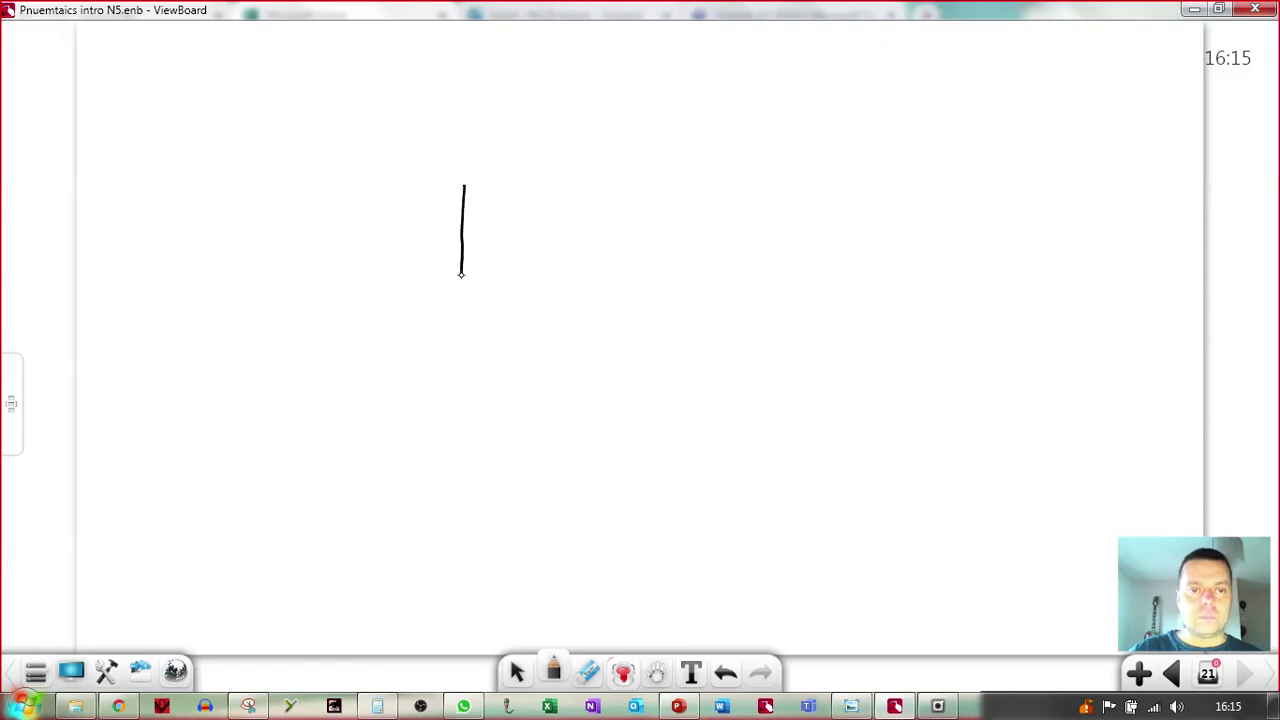
mouse_move(465, 185)
mouse_down()
mouse_move(542, 186)
mouse_move(539, 286)
mouse_move(468, 294)
mouse_move(469, 241)
mouse_move(543, 247)
mouse_move(467, 282)
mouse_move(481, 281)
mouse_move(471, 230)
mouse_move(488, 205)
mouse_move(530, 208)
mouse_up()
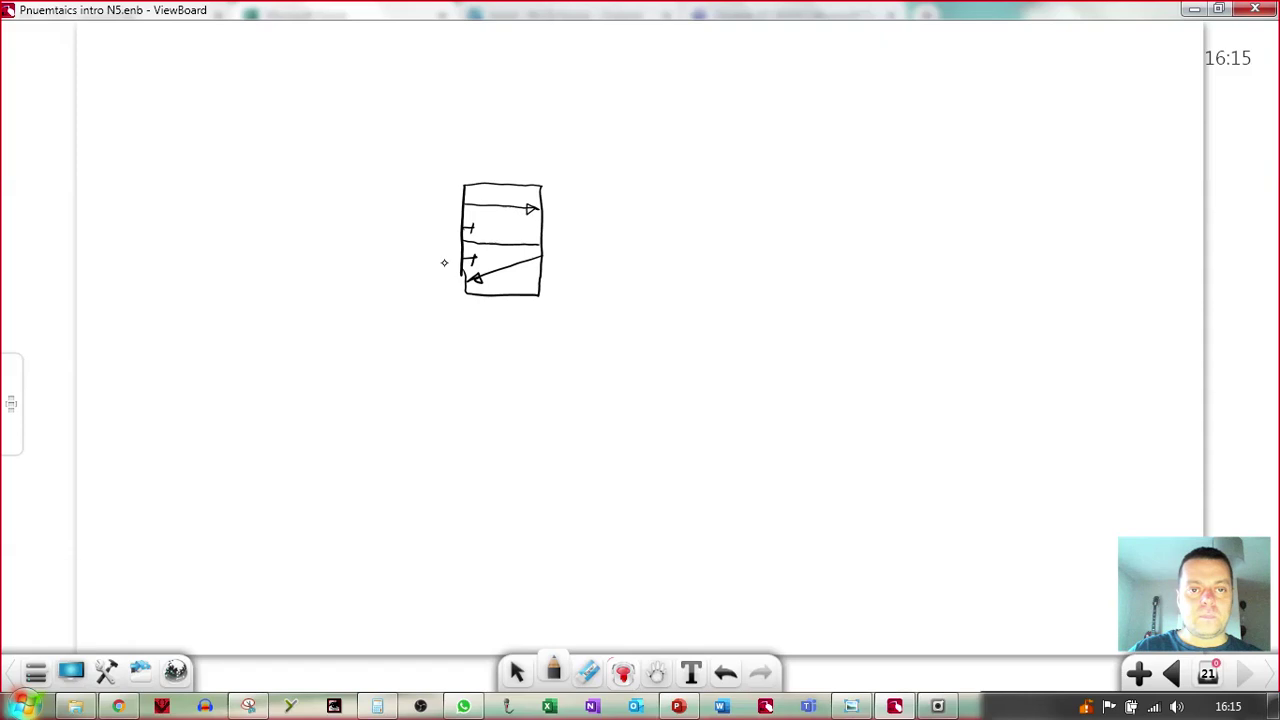
mouse_move(427, 253)
mouse_down()
mouse_move(420, 262)
mouse_move(456, 262)
mouse_move(437, 284)
mouse_up()
click(425, 260)
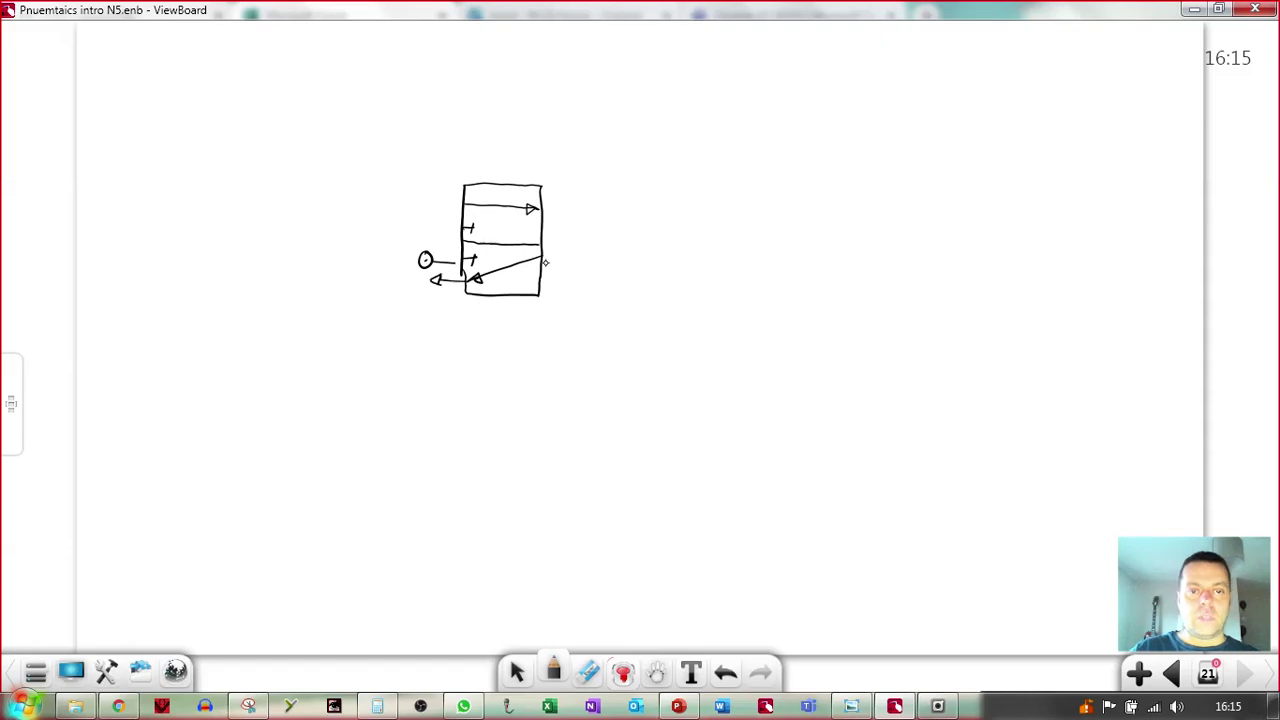
drag(541, 261, 557, 259)
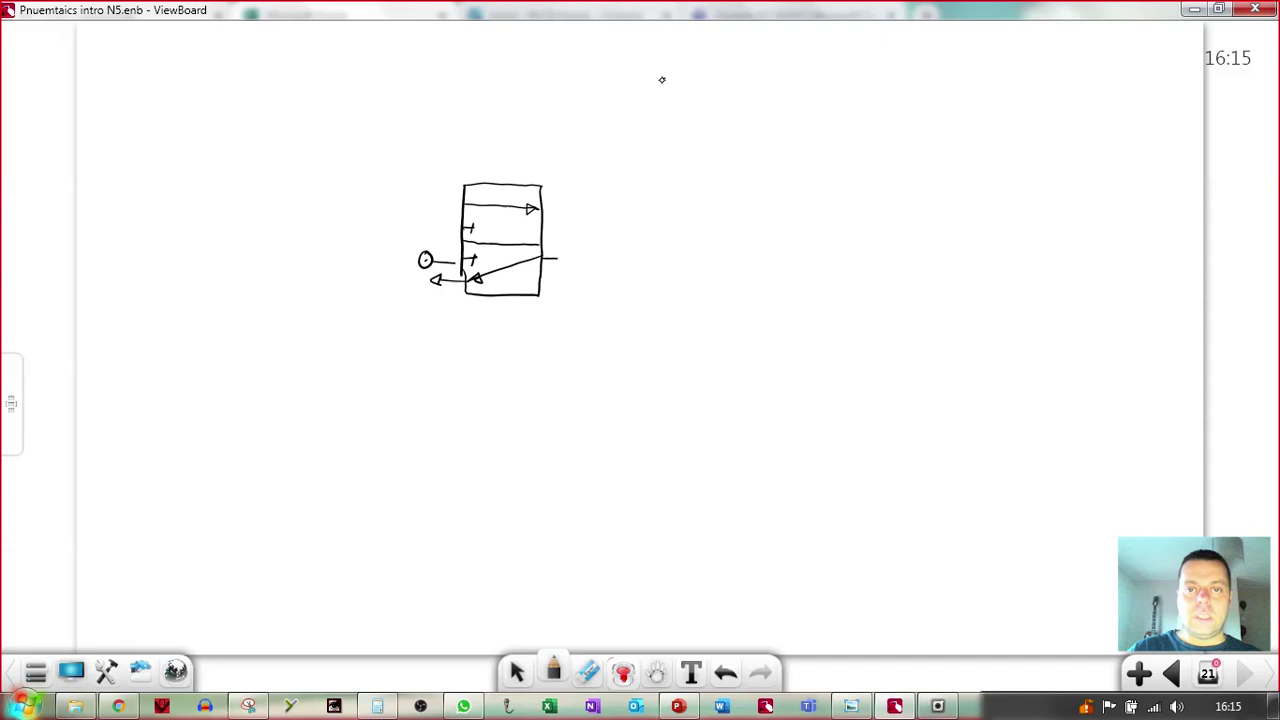
Sketch the cylinder with piston rod and return spring, piped from the valve output.
mouse_move(662, 79)
mouse_down()
mouse_move(657, 148)
mouse_move(691, 77)
mouse_move(849, 77)
mouse_move(849, 140)
mouse_move(658, 146)
mouse_move(679, 118)
mouse_move(690, 146)
mouse_up()
mouse_move(703, 102)
mouse_down()
mouse_move(859, 116)
mouse_move(703, 115)
mouse_move(727, 91)
mouse_move(745, 140)
mouse_move(777, 83)
mouse_move(780, 126)
mouse_move(820, 86)
mouse_move(838, 147)
mouse_up()
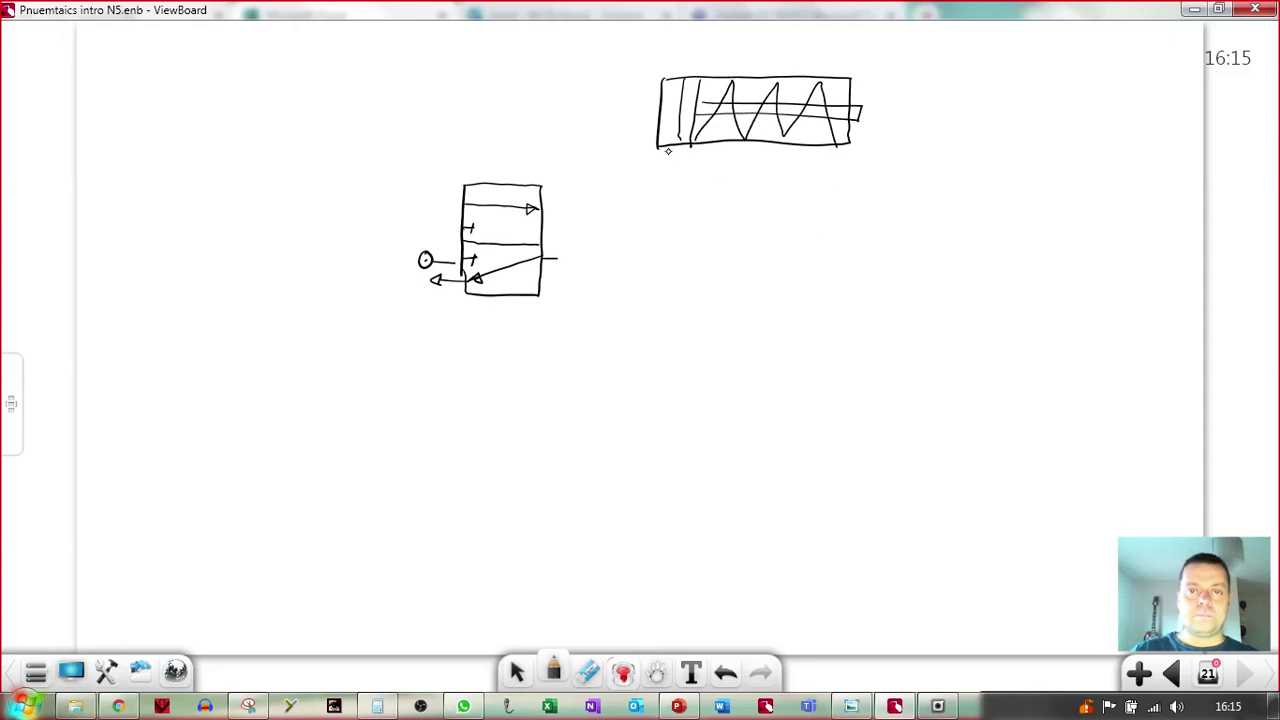
drag(667, 149, 666, 163)
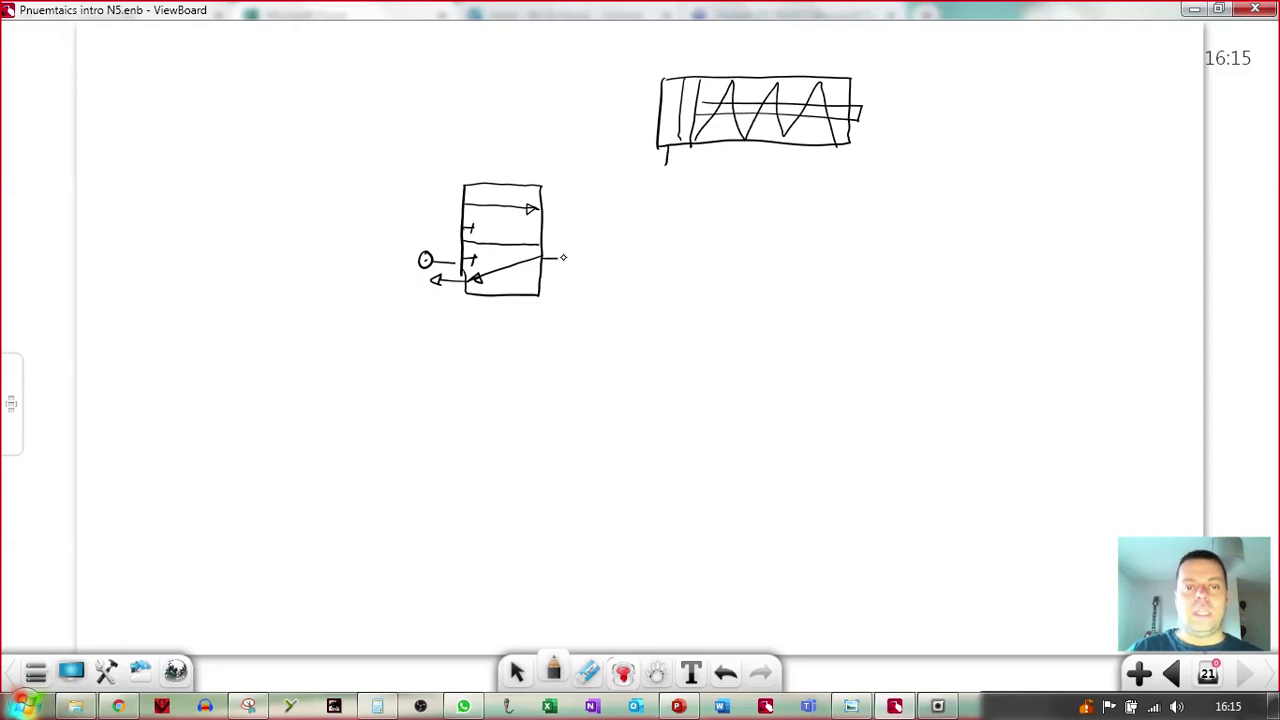
mouse_move(550, 258)
mouse_down()
mouse_move(645, 264)
mouse_move(659, 246)
mouse_move(667, 152)
mouse_up()
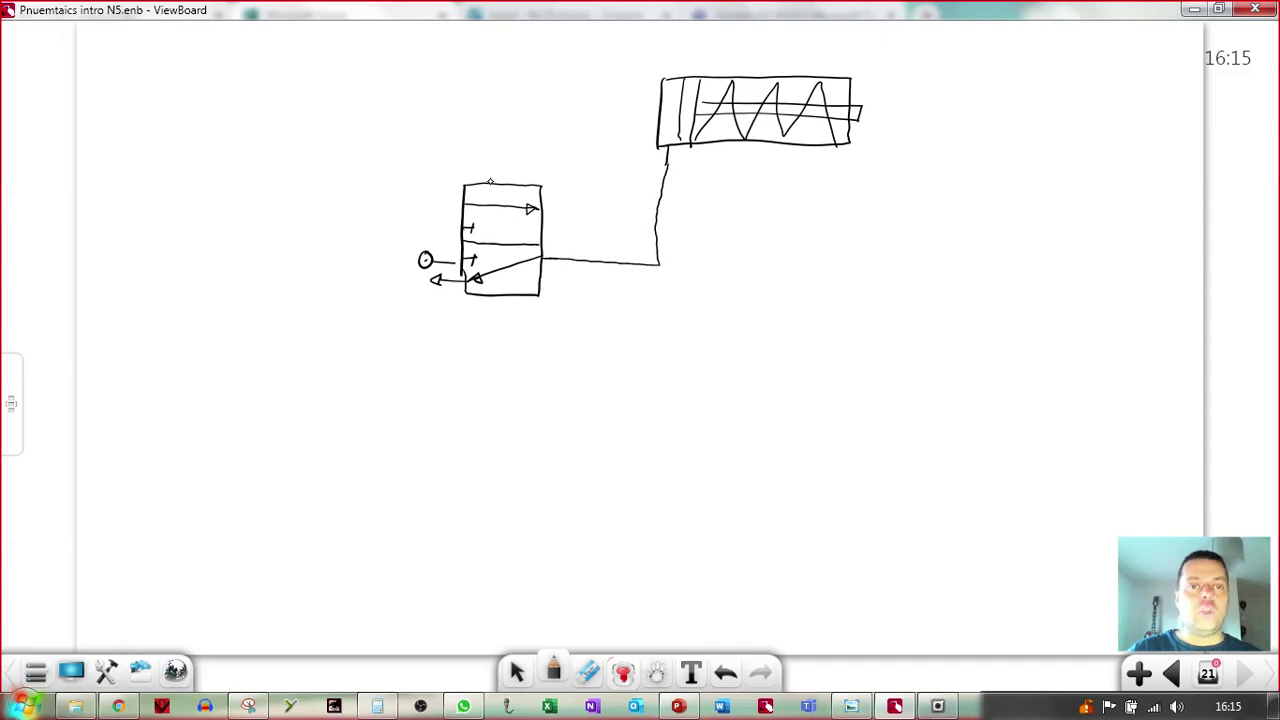
Add the solenoid actuator, the valve's return spring, and circled labels A and 1.
mouse_move(492, 181)
mouse_down()
mouse_move(498, 139)
mouse_move(527, 141)
mouse_move(520, 181)
mouse_move(509, 162)
mouse_move(545, 155)
mouse_move(546, 118)
mouse_up()
mouse_move(494, 152)
mouse_down()
mouse_move(482, 151)
mouse_move(482, 114)
mouse_up()
mouse_move(500, 297)
mouse_down()
mouse_move(489, 310)
mouse_move(508, 346)
mouse_up()
drag(806, 62, 822, 58)
drag(810, 50, 826, 35)
mouse_move(432, 165)
mouse_down()
mouse_move(434, 183)
mouse_move(442, 162)
mouse_up()
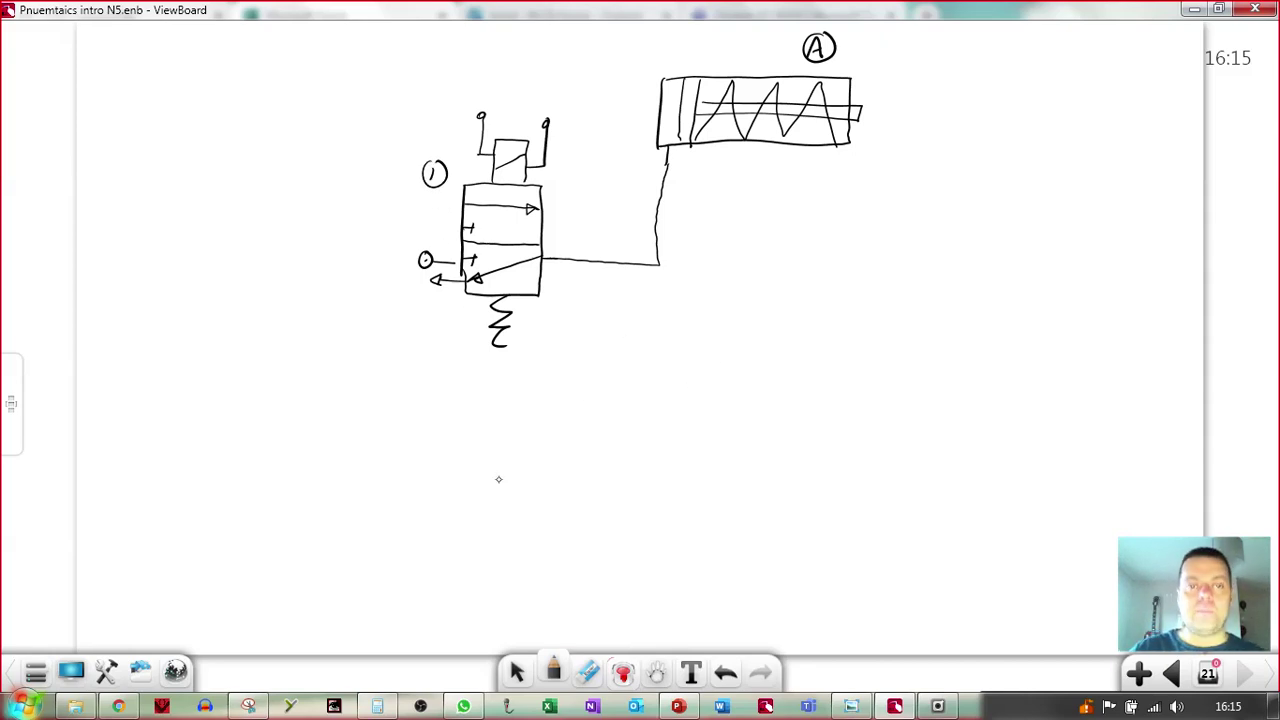
Move valve 1 further left and redraw its pipe to cylinder A's supply line.
drag(367, 76, 367, 175)
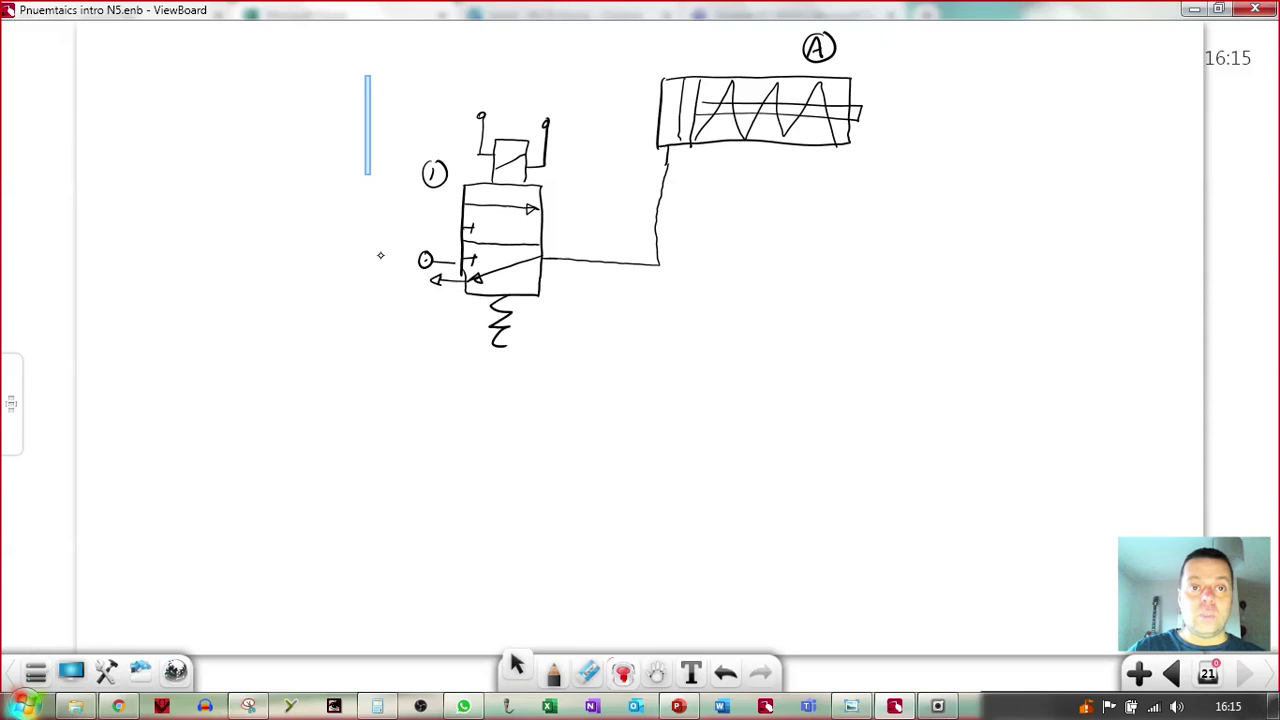
mouse_move(380, 255)
mouse_down()
mouse_move(577, 403)
mouse_move(568, 387)
mouse_up()
mouse_move(526, 255)
mouse_down()
mouse_move(449, 249)
mouse_move(660, 265)
mouse_up()
click(553, 670)
drag(668, 146, 655, 265)
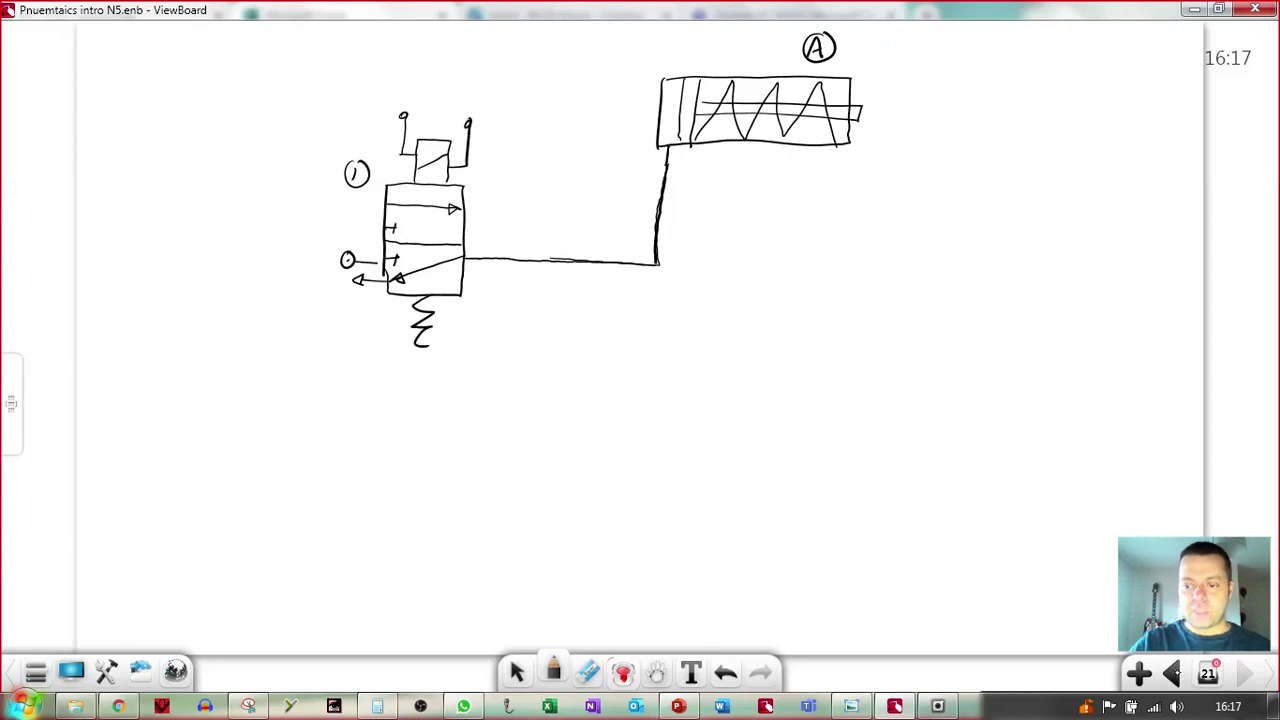
click(1173, 675)
click(1173, 675)
click(1173, 675)
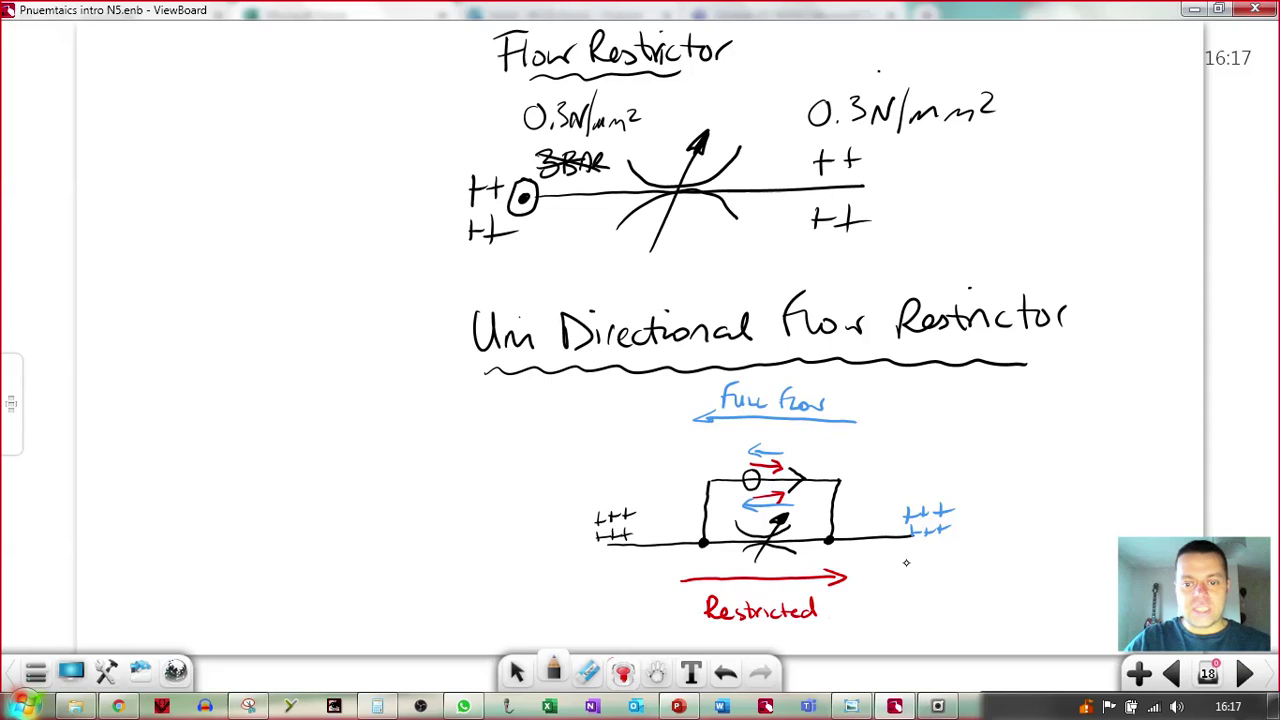
click(1245, 673)
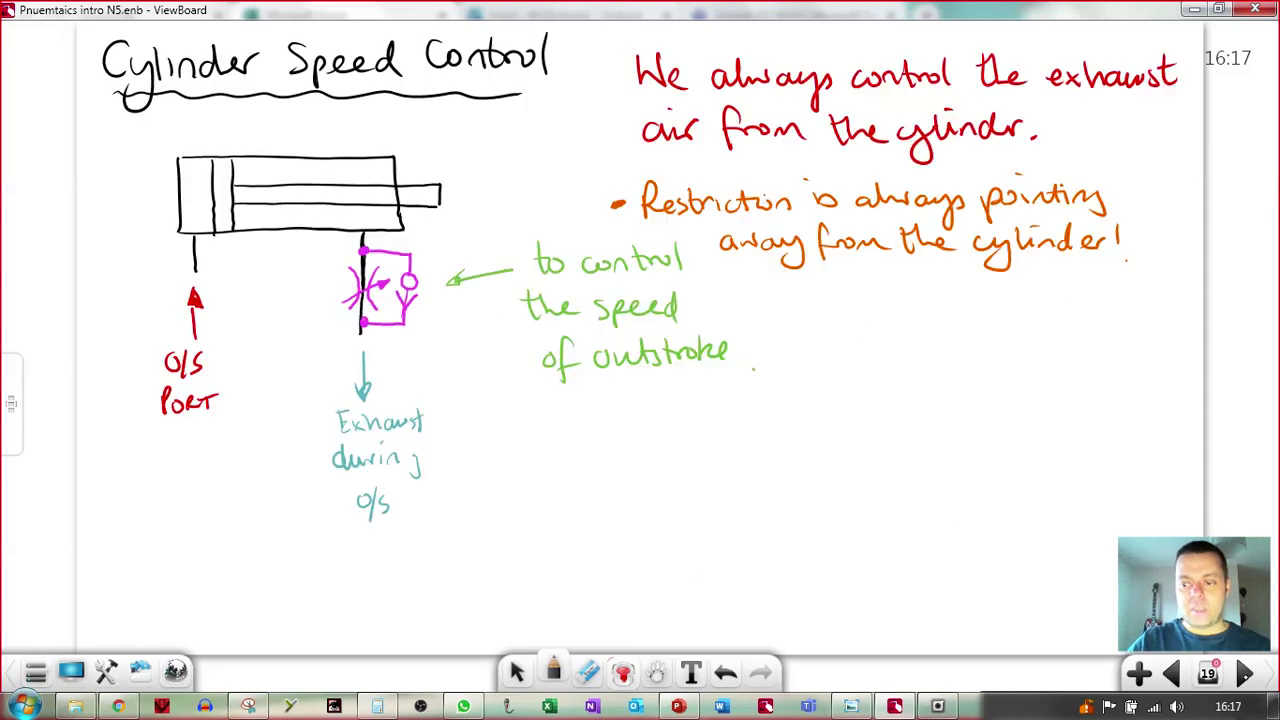
click(1245, 675)
click(1245, 677)
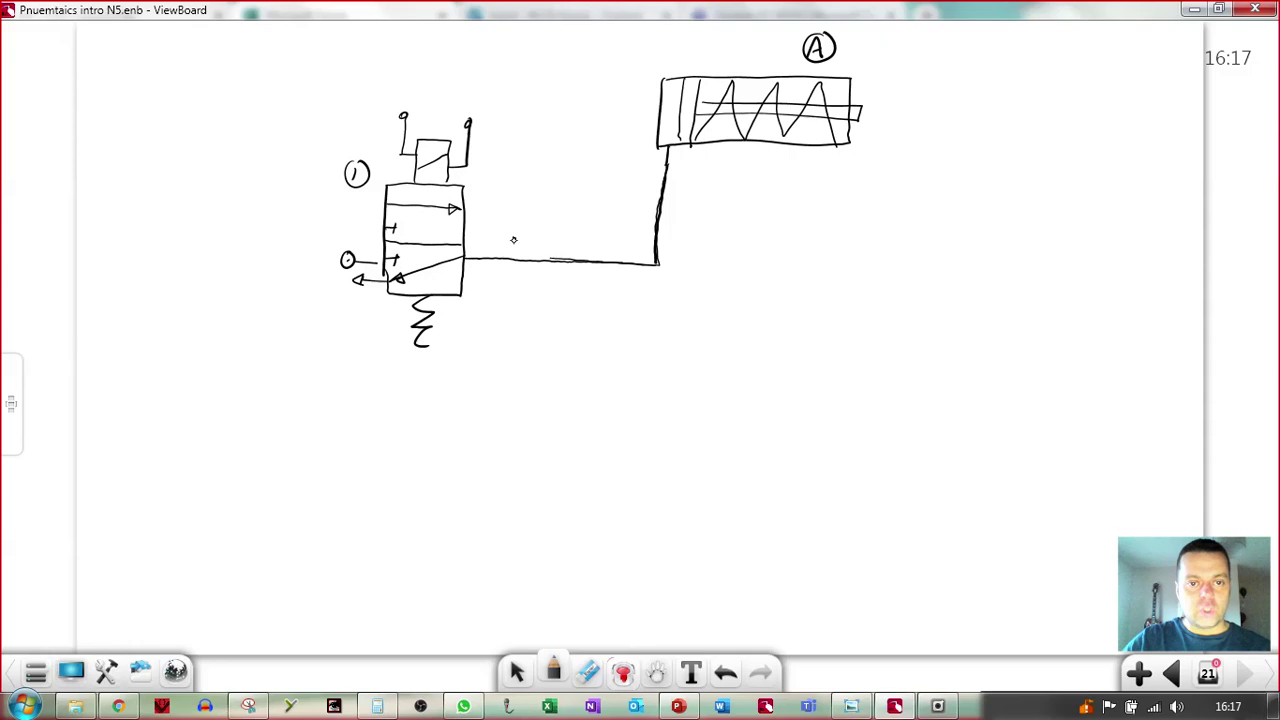
Draw a one-way flow restrictor on the pipe and write 0.3 N/mm² and 0.07 N/mm² pressure labels.
drag(513, 240, 563, 243)
mouse_move(511, 276)
mouse_down()
mouse_move(557, 277)
mouse_move(526, 272)
mouse_move(552, 240)
mouse_move(502, 259)
mouse_move(503, 228)
mouse_move(537, 206)
mouse_move(567, 212)
mouse_move(556, 216)
mouse_move(582, 261)
mouse_up()
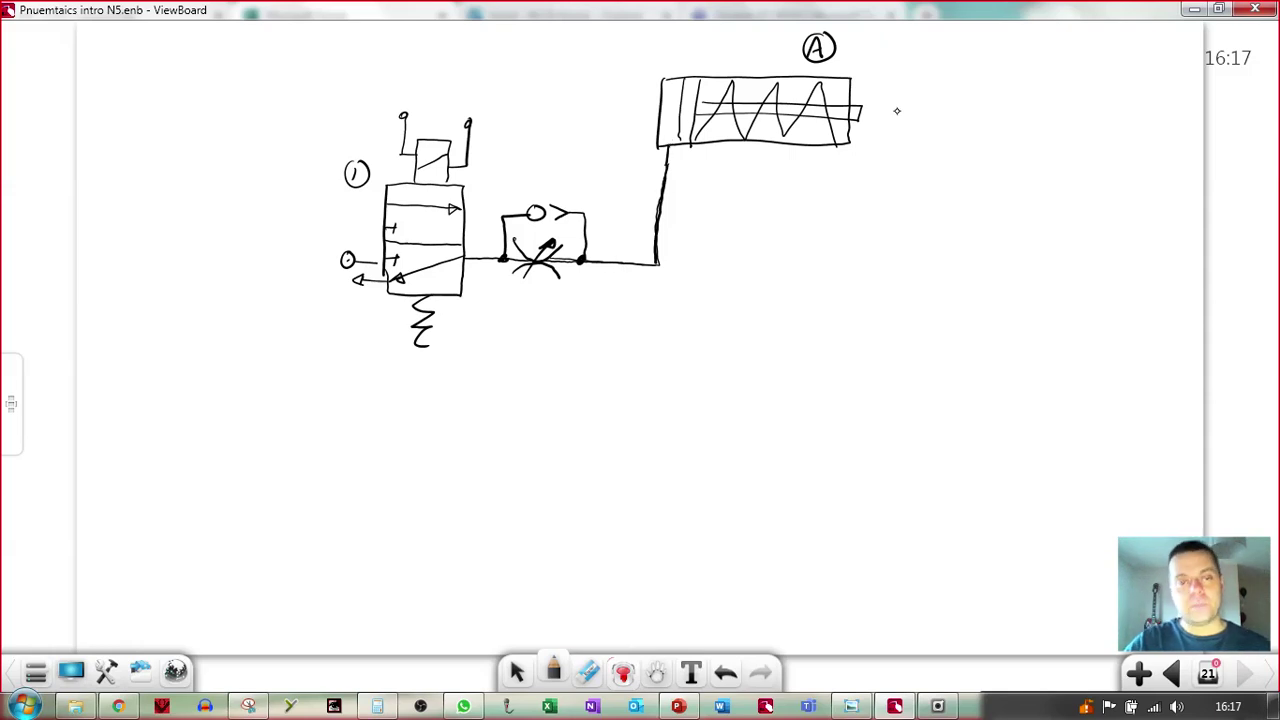
mouse_move(259, 244)
mouse_down()
mouse_move(294, 248)
mouse_move(286, 259)
mouse_move(313, 243)
mouse_move(314, 263)
mouse_move(347, 229)
mouse_move(357, 239)
mouse_up()
click(277, 259)
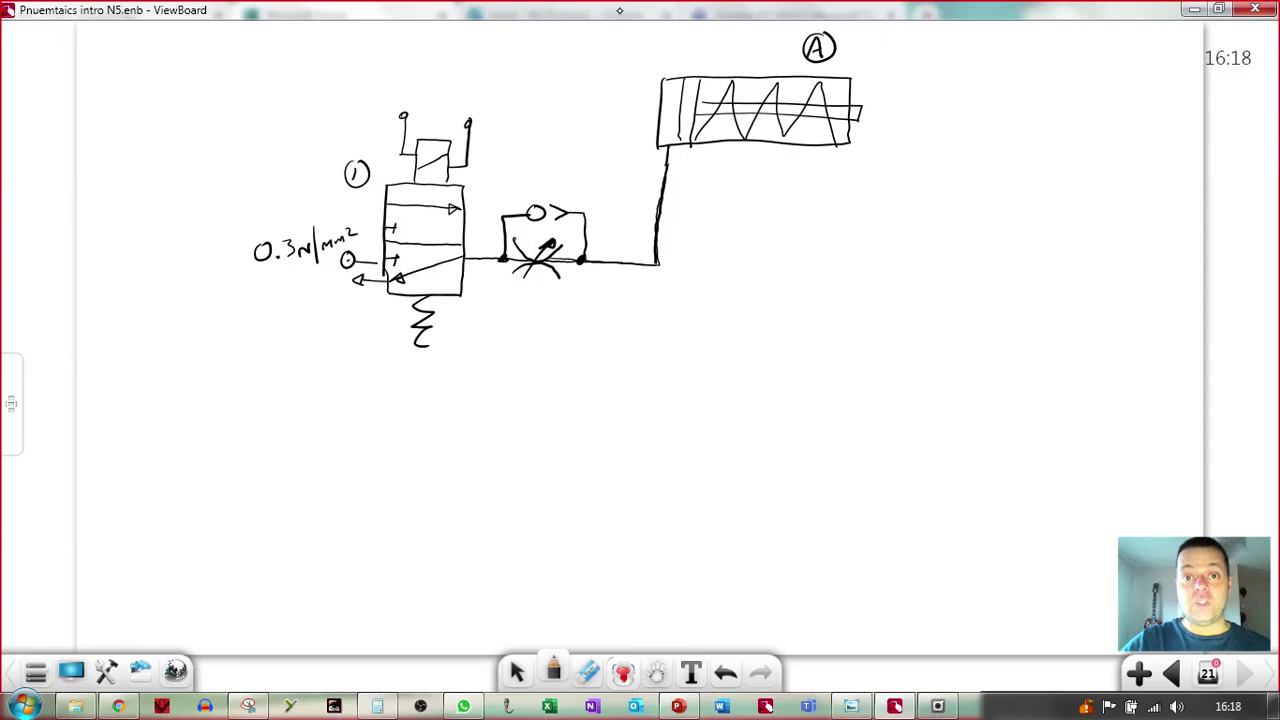
mouse_move(596, 50)
mouse_down()
mouse_move(632, 50)
mouse_move(645, 68)
mouse_move(665, 54)
mouse_move(668, 68)
mouse_move(725, 55)
mouse_up()
click(606, 66)
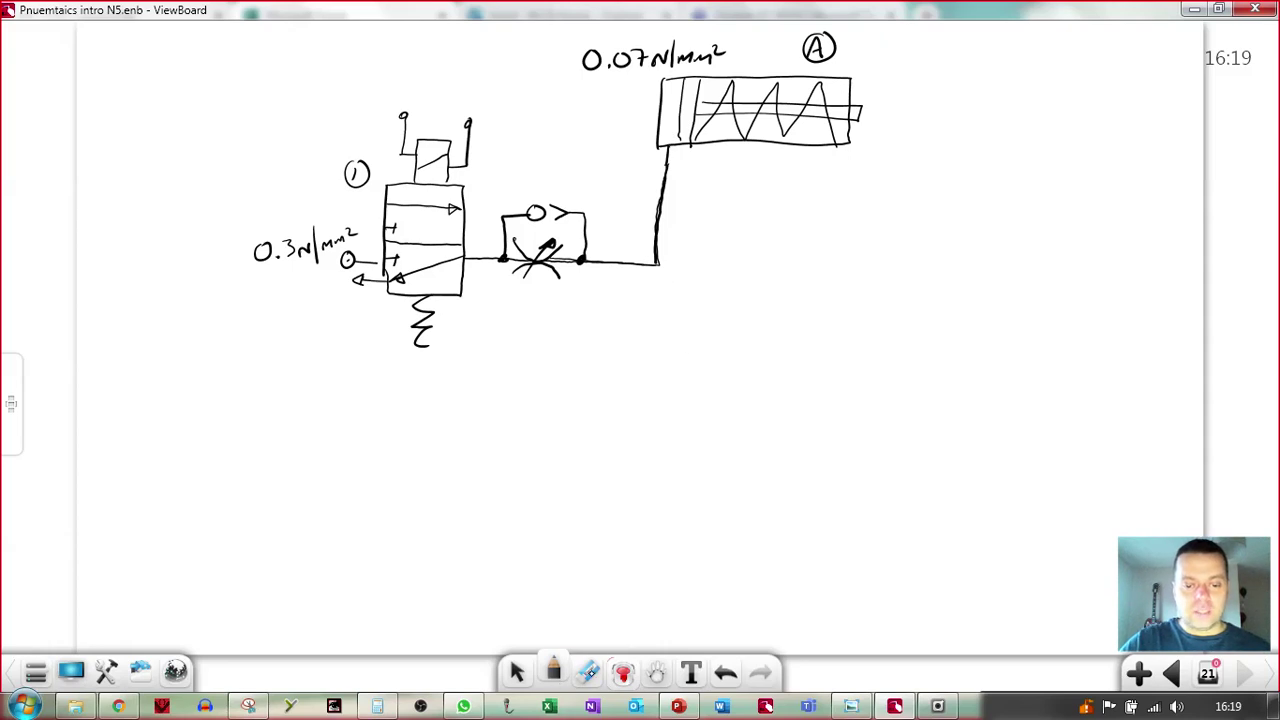
Erase the pipe's corner at cylinder A and redraw the pipe as a large coiled loop.
click(588, 670)
mouse_move(683, 277)
mouse_down()
mouse_move(643, 263)
mouse_move(654, 263)
mouse_up()
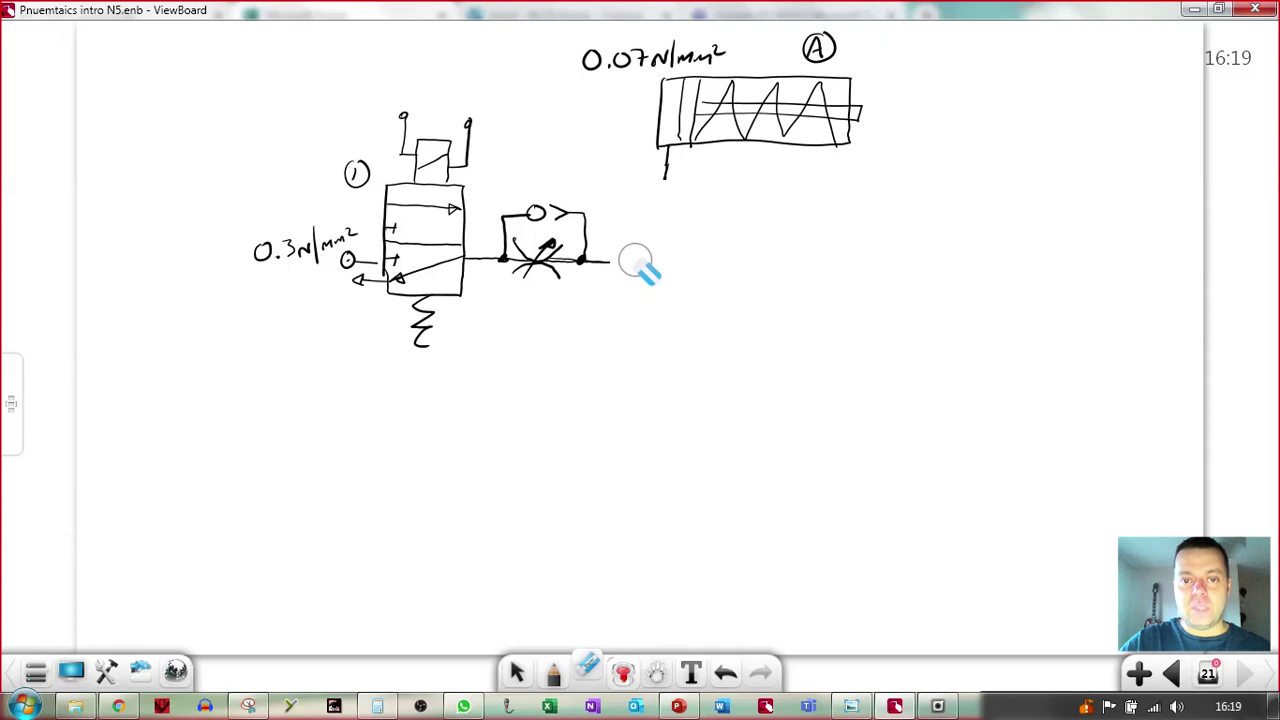
click(553, 672)
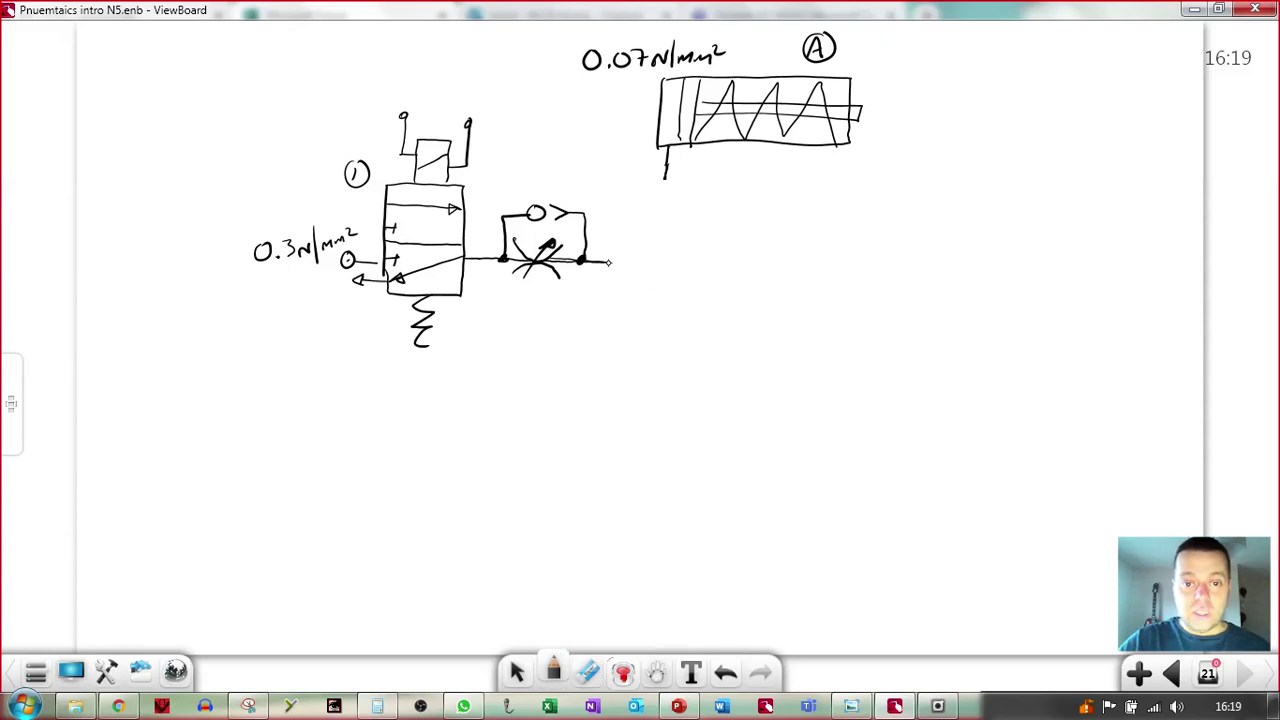
mouse_move(608, 262)
mouse_down()
mouse_move(692, 261)
mouse_move(760, 309)
mouse_move(624, 336)
mouse_move(735, 361)
mouse_move(736, 332)
mouse_move(625, 297)
mouse_move(633, 414)
mouse_move(752, 364)
mouse_move(715, 290)
mouse_move(747, 300)
mouse_move(596, 346)
mouse_move(663, 417)
mouse_move(767, 371)
mouse_move(748, 396)
mouse_move(740, 290)
mouse_move(776, 327)
mouse_move(685, 301)
mouse_move(643, 328)
mouse_move(682, 228)
mouse_move(666, 170)
mouse_up()
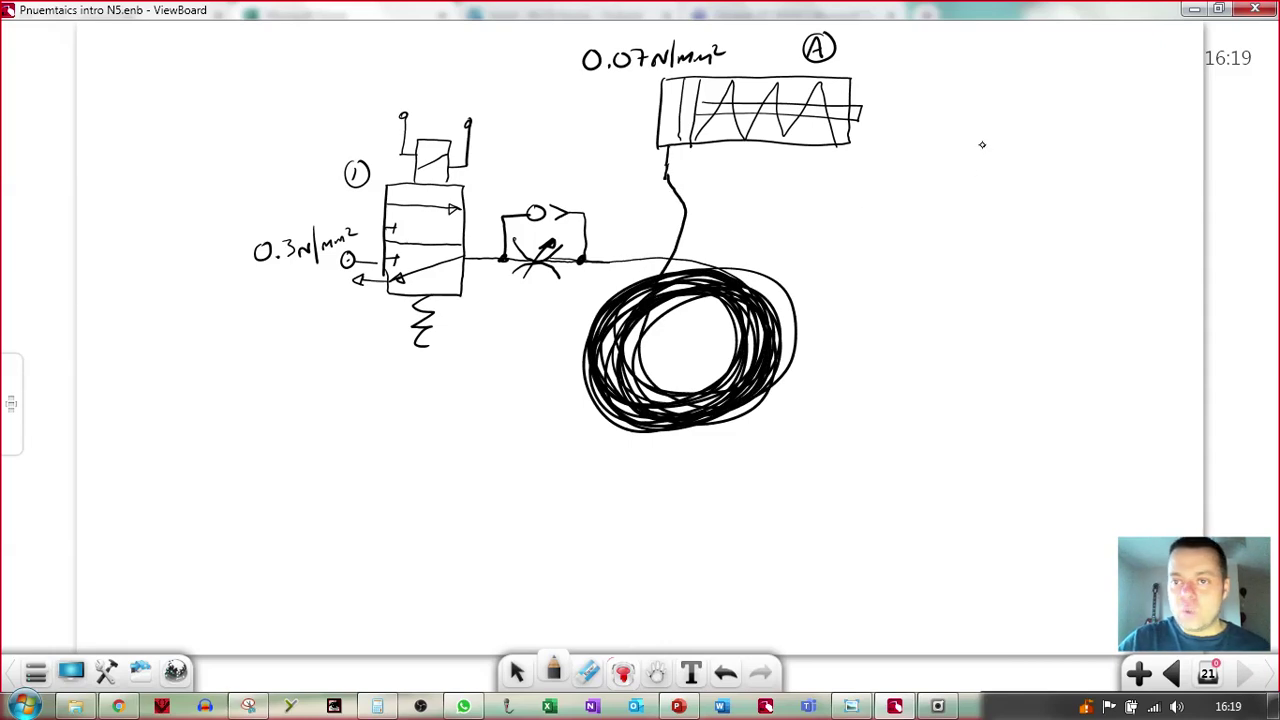
Sketch a hollow tube with a ring-shaped top to the right of the cylinder.
drag(986, 148, 958, 270)
drag(995, 160, 980, 285)
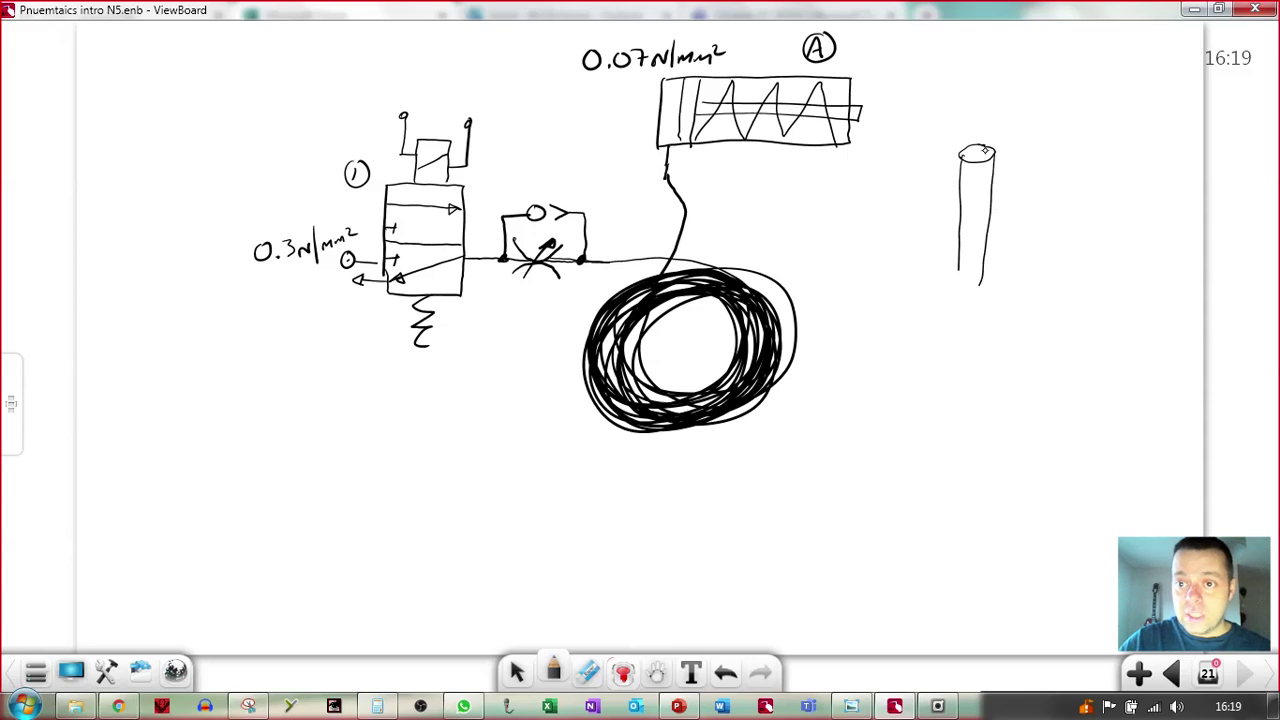
mouse_move(985, 150)
mouse_down()
mouse_move(964, 153)
mouse_move(990, 158)
mouse_move(985, 147)
mouse_up()
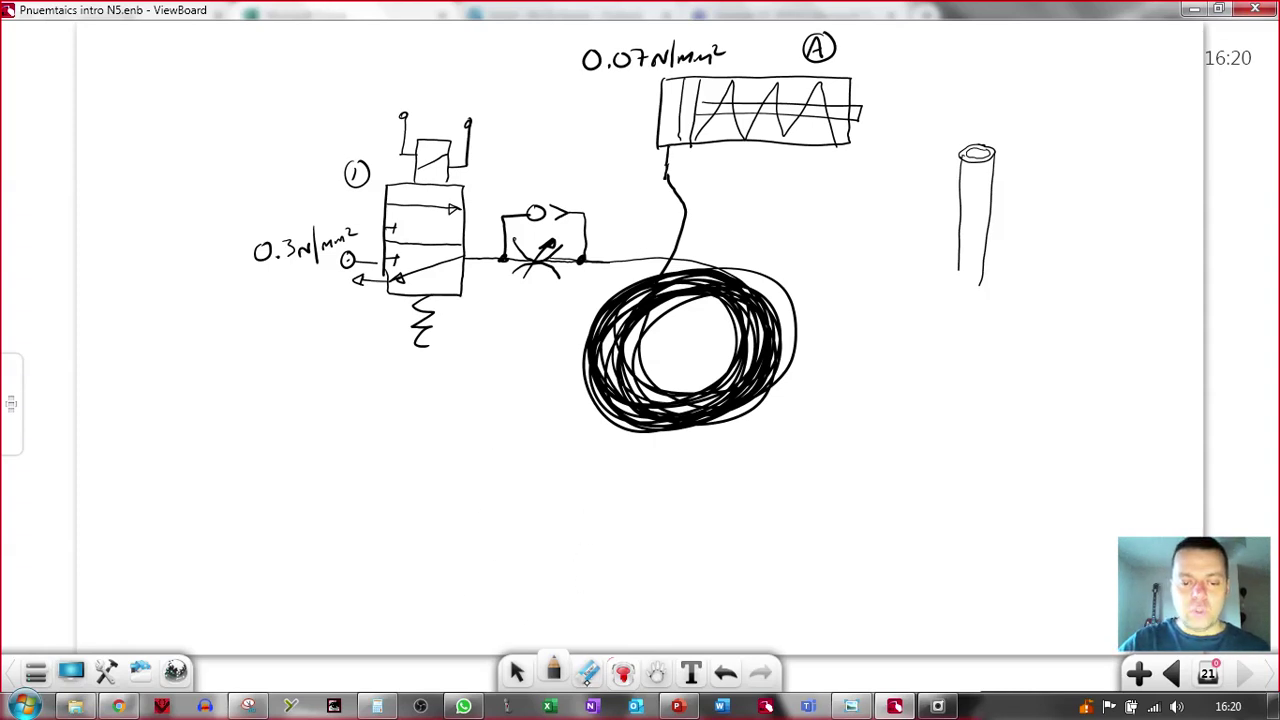
Erase the coiled hose and tube sketch, then return to the pen tool.
click(588, 668)
drag(622, 418, 780, 356)
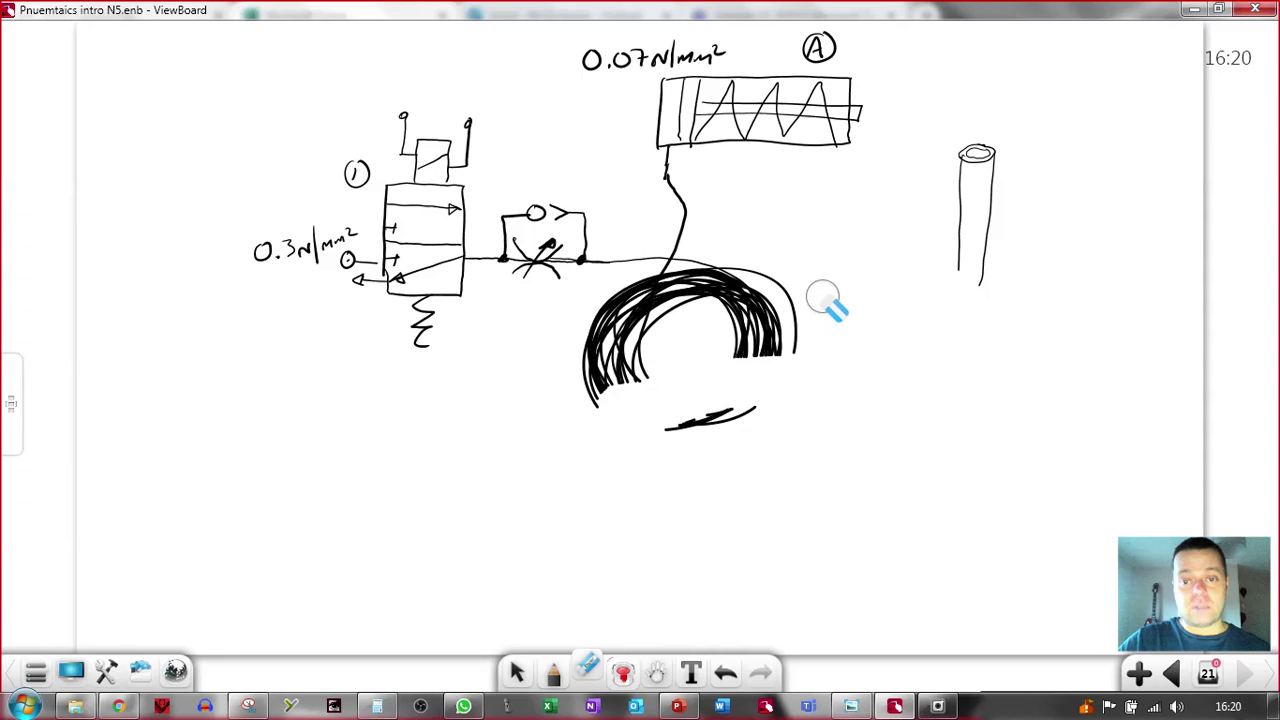
mouse_move(822, 298)
mouse_down()
mouse_move(691, 297)
mouse_move(711, 276)
mouse_move(660, 268)
mouse_move(684, 255)
mouse_move(669, 196)
mouse_move(753, 276)
mouse_move(754, 353)
mouse_move(678, 424)
mouse_move(738, 399)
mouse_move(729, 322)
mouse_move(678, 299)
mouse_move(612, 307)
mouse_move(599, 352)
mouse_move(650, 381)
mouse_move(657, 355)
mouse_move(625, 338)
mouse_move(602, 414)
mouse_move(919, 300)
mouse_move(976, 183)
mouse_move(976, 138)
mouse_move(969, 311)
mouse_up()
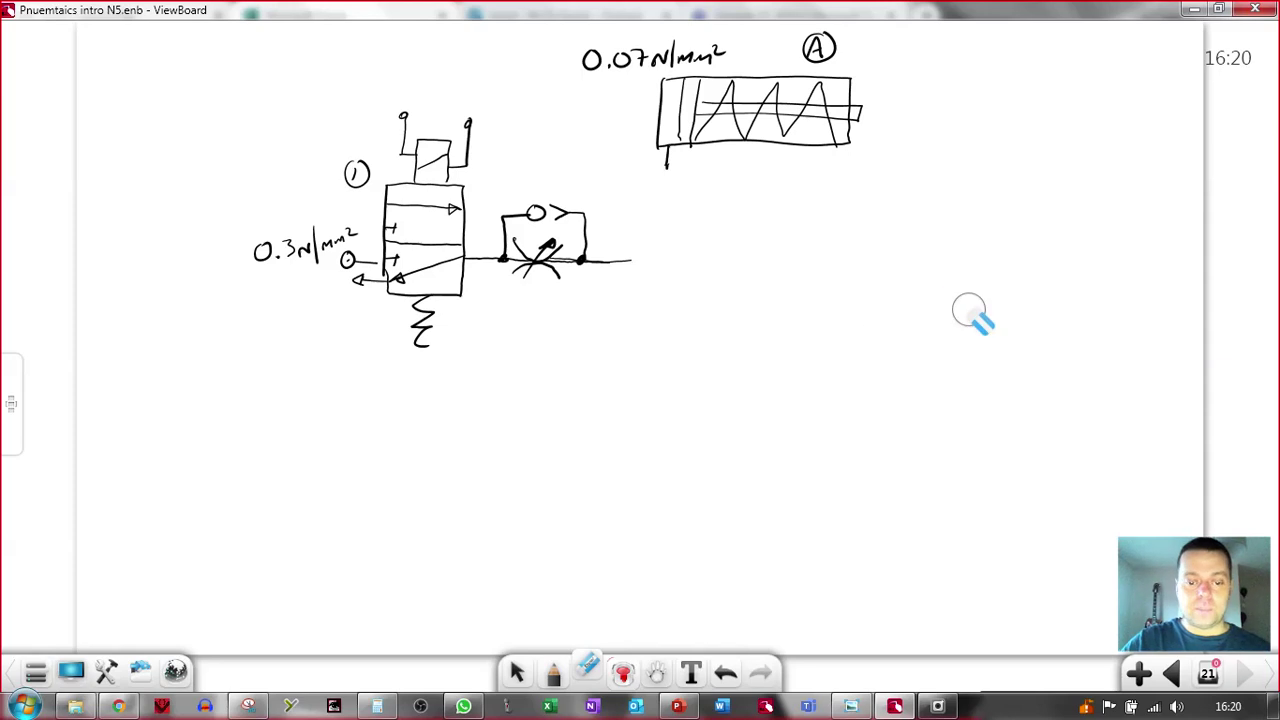
click(553, 672)
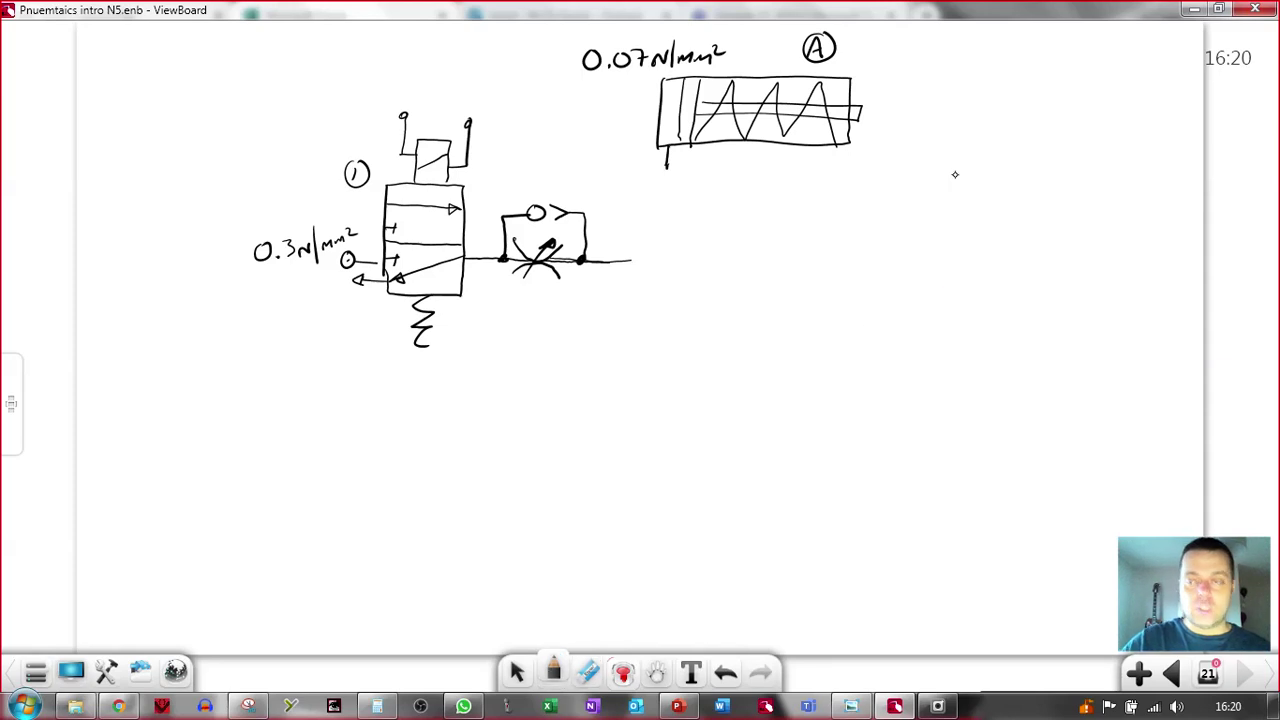
Draw a large tank at right with an elliptical top, two sides and a curved bottom.
mouse_move(977, 156)
mouse_down()
mouse_move(958, 162)
mouse_move(980, 154)
mouse_move(954, 207)
mouse_up()
mouse_move(996, 162)
mouse_down()
mouse_move(996, 204)
mouse_move(932, 194)
mouse_move(905, 243)
mouse_move(1006, 257)
mouse_move(1054, 198)
mouse_up()
mouse_move(889, 226)
mouse_down()
mouse_move(858, 452)
mouse_move(963, 488)
mouse_move(1055, 463)
mouse_up()
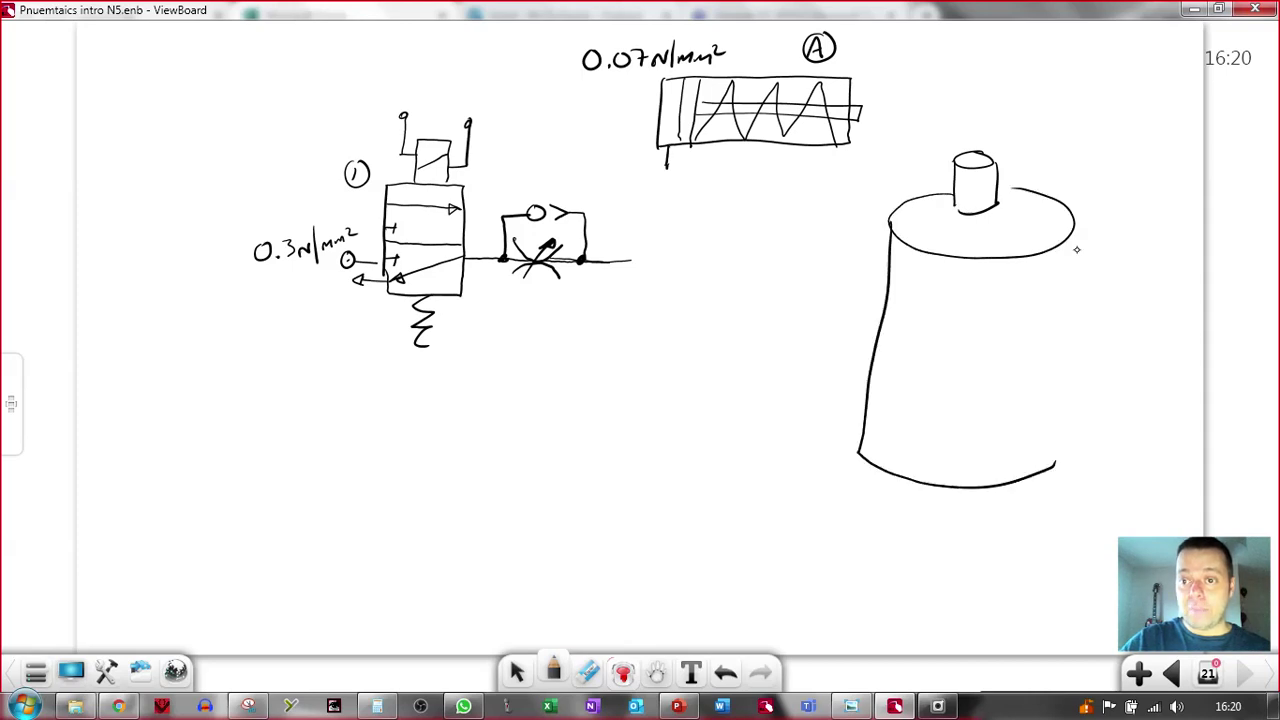
mouse_move(1077, 228)
mouse_down()
mouse_move(1041, 358)
mouse_move(1032, 468)
mouse_up()
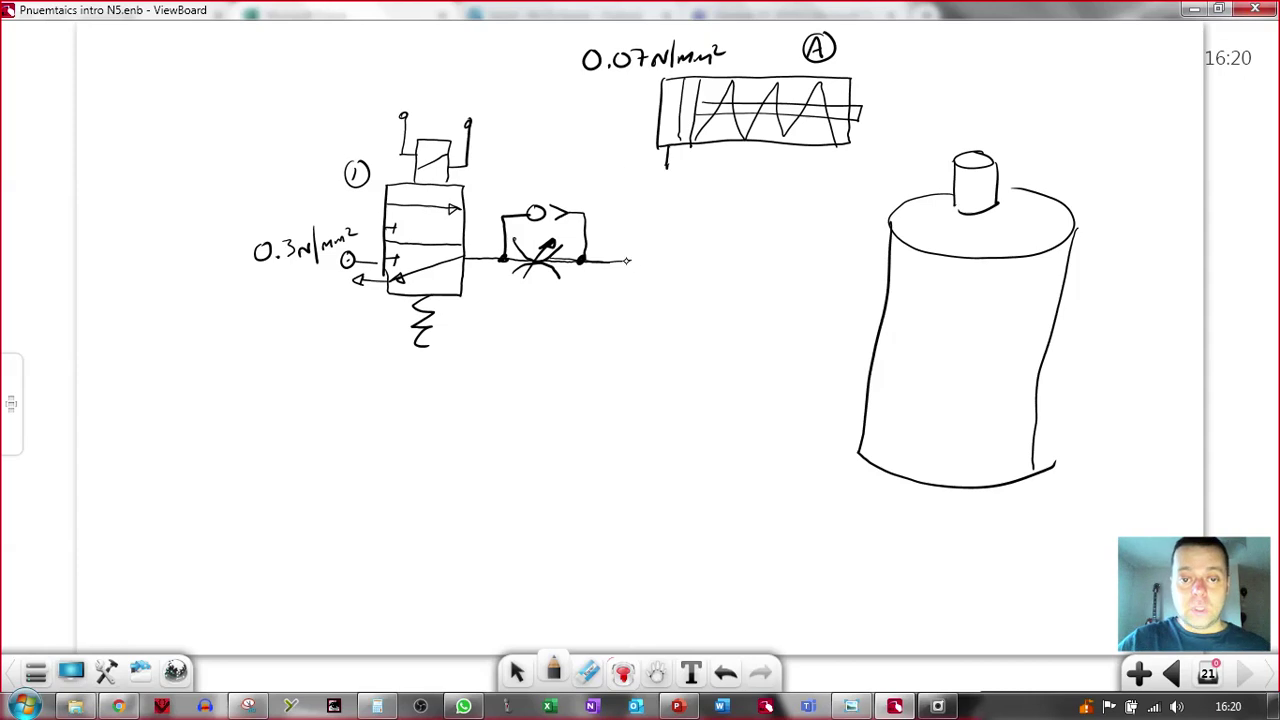
Join the restrictor pipe up to cylinder A's port and delete the large tank sketch.
drag(617, 261, 655, 262)
mouse_move(666, 168)
mouse_down()
mouse_move(659, 261)
mouse_move(658, 243)
mouse_move(656, 265)
mouse_move(624, 261)
mouse_move(625, 304)
mouse_move(599, 326)
mouse_move(612, 395)
mouse_move(640, 372)
mouse_move(630, 302)
mouse_up()
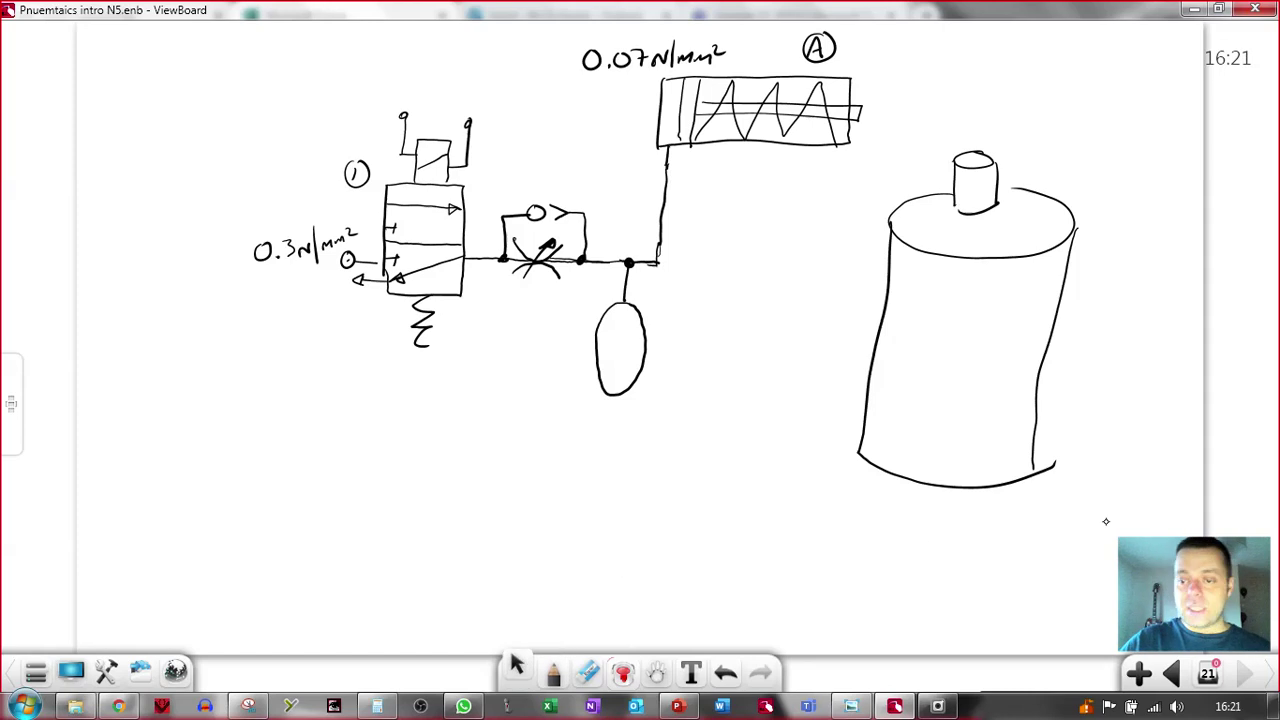
mouse_move(1125, 522)
mouse_down()
mouse_move(871, 137)
mouse_move(852, 150)
mouse_up()
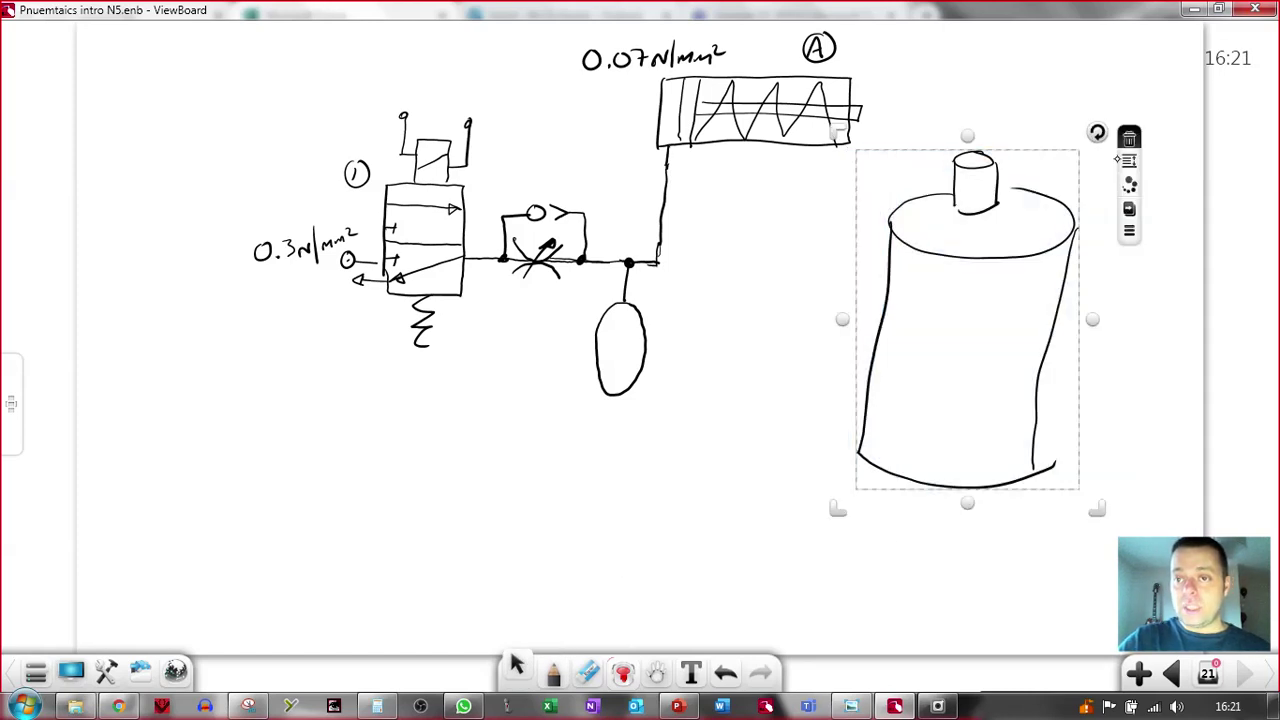
click(1129, 136)
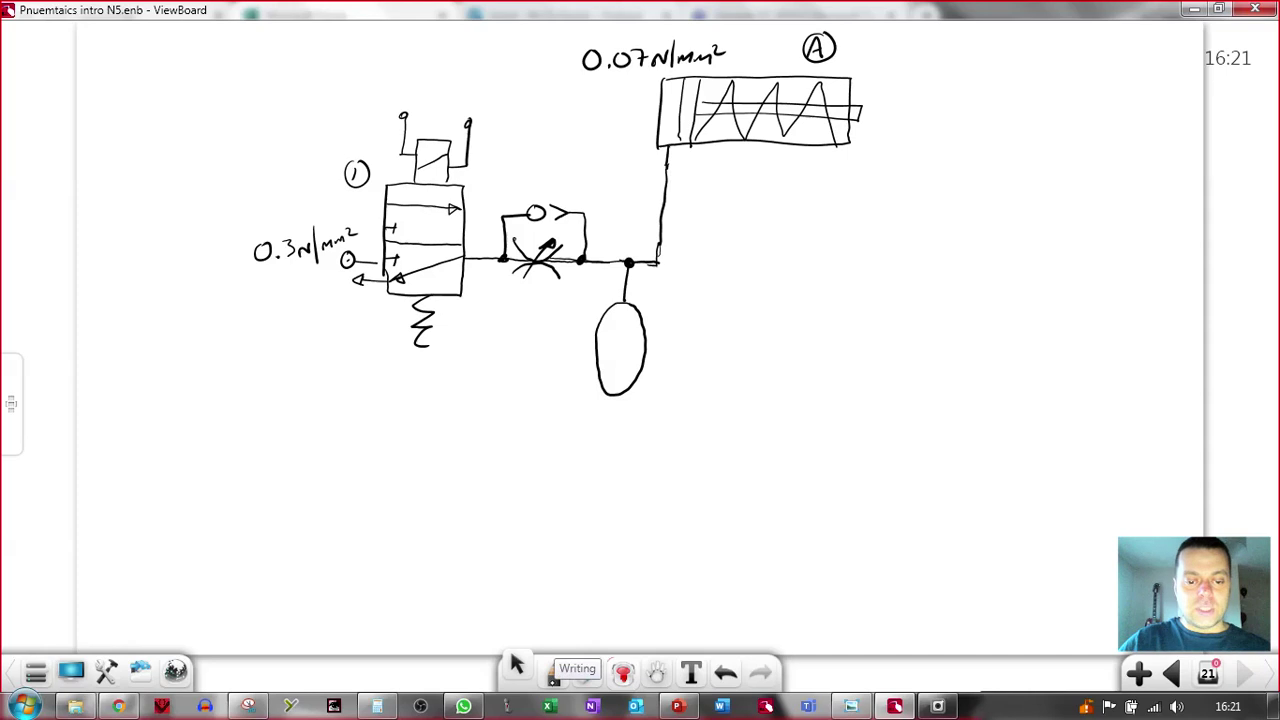
Write an underlined 'Time Delay' heading at top left and pick red ink.
click(553, 675)
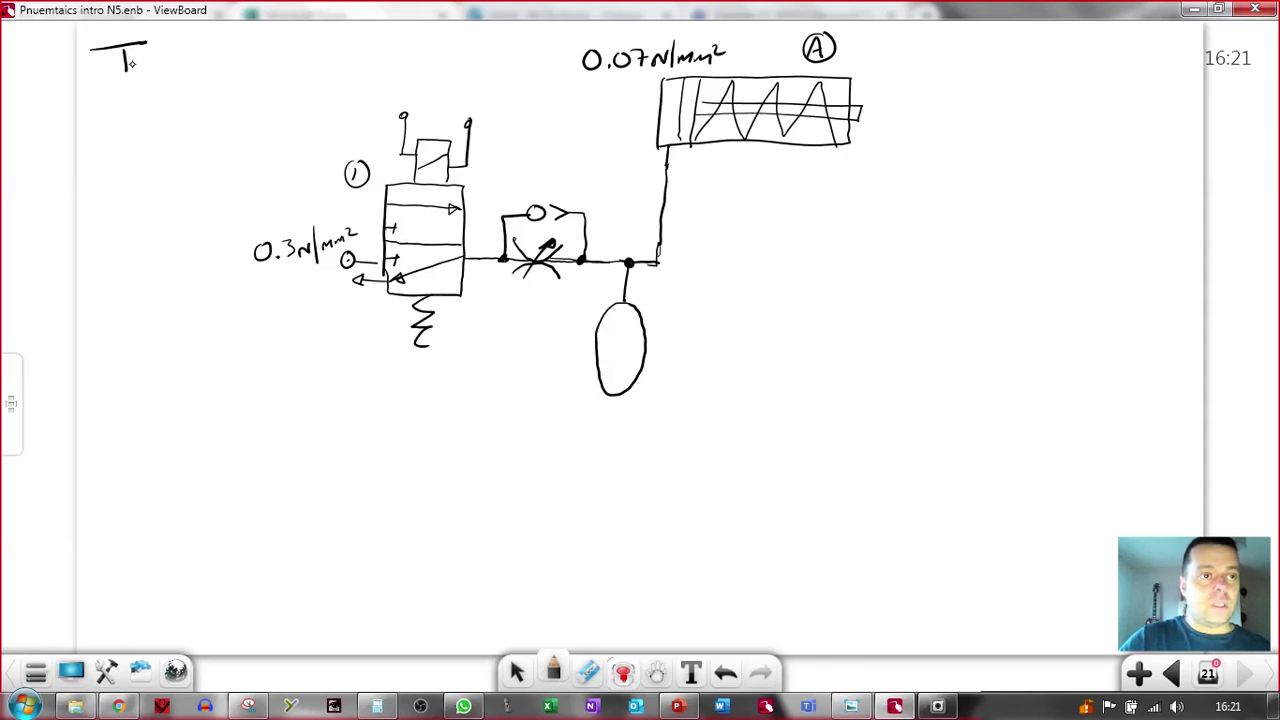
mouse_move(130, 63)
mouse_down()
mouse_move(265, 64)
mouse_move(166, 89)
mouse_move(280, 88)
mouse_up()
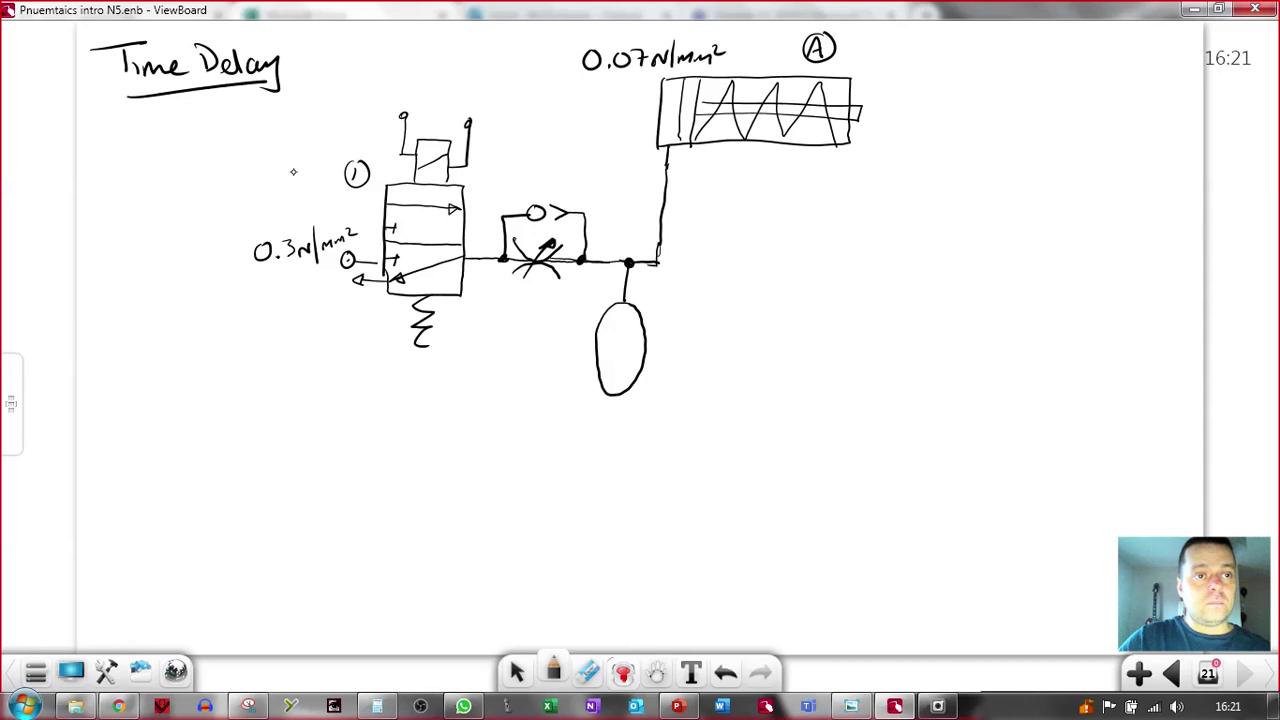
click(554, 670)
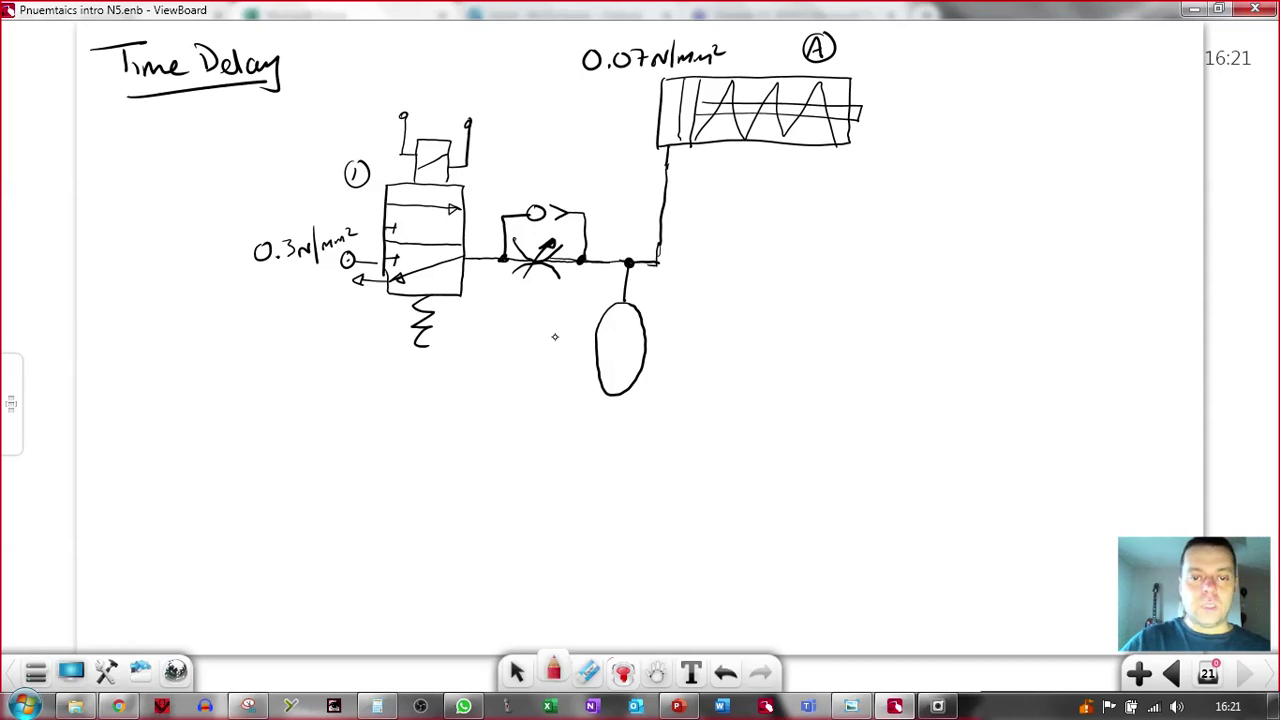
Draw a red dashed box around restrictor and reservoir with an arrow labelled UDFR.
mouse_move(485, 197)
mouse_down()
mouse_move(480, 405)
mouse_move(506, 421)
mouse_move(690, 425)
mouse_move(706, 368)
mouse_move(710, 194)
mouse_move(589, 186)
mouse_move(507, 197)
mouse_up()
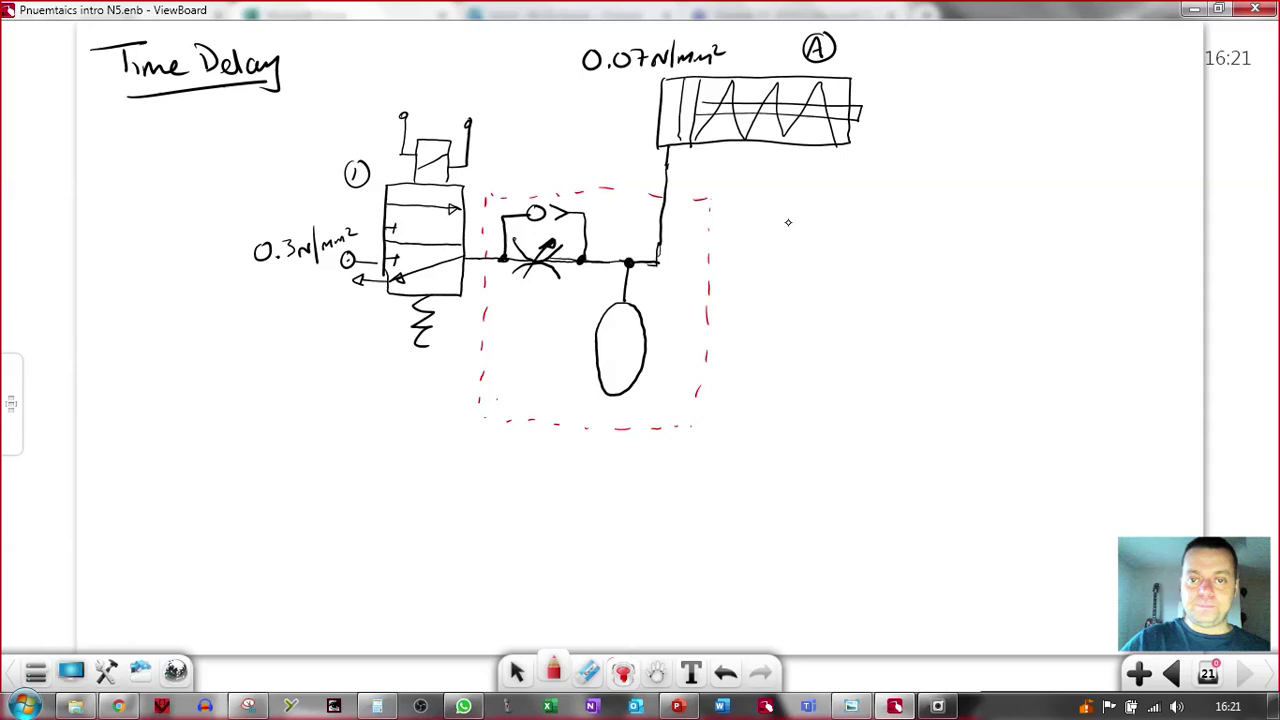
mouse_move(870, 245)
mouse_down()
mouse_move(761, 217)
mouse_move(619, 214)
mouse_move(612, 227)
mouse_up()
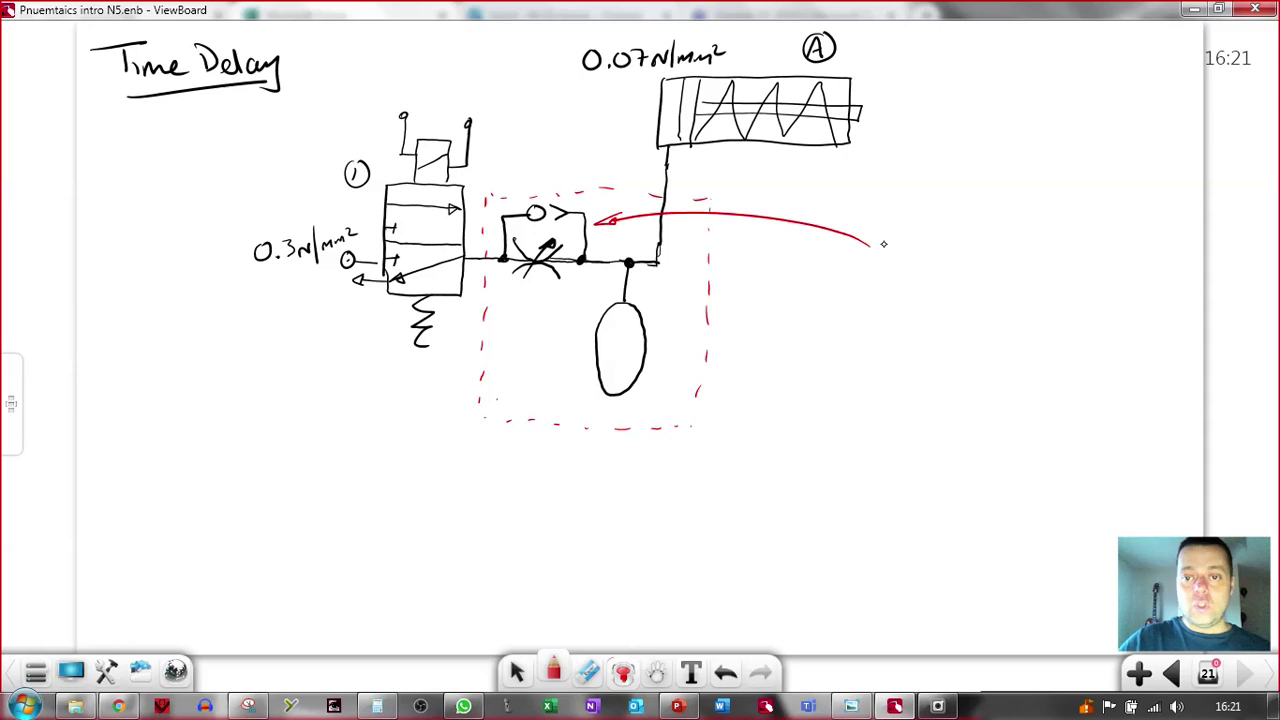
mouse_move(880, 236)
mouse_down()
mouse_move(928, 250)
mouse_move(950, 234)
mouse_move(982, 256)
mouse_up()
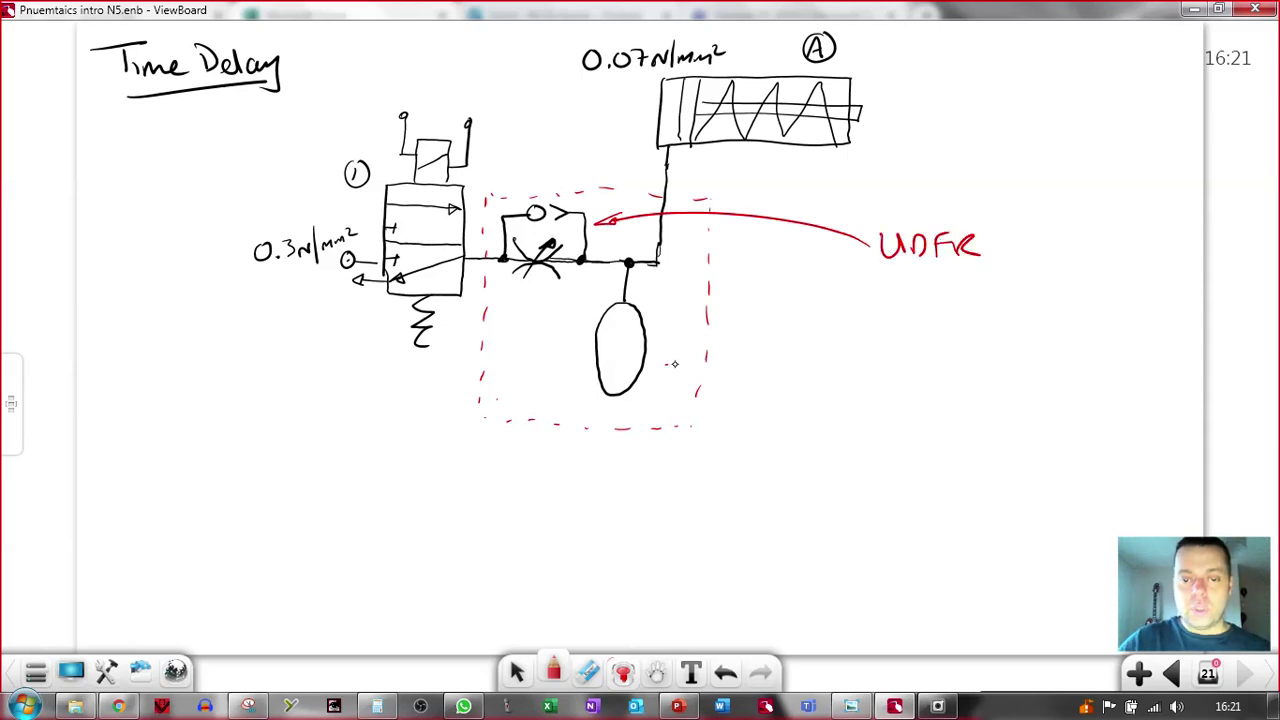
Add a red arrow pointing at the reservoir, labelled 'Reservoir'.
mouse_move(857, 331)
mouse_down()
mouse_move(660, 366)
mouse_move(674, 372)
mouse_up()
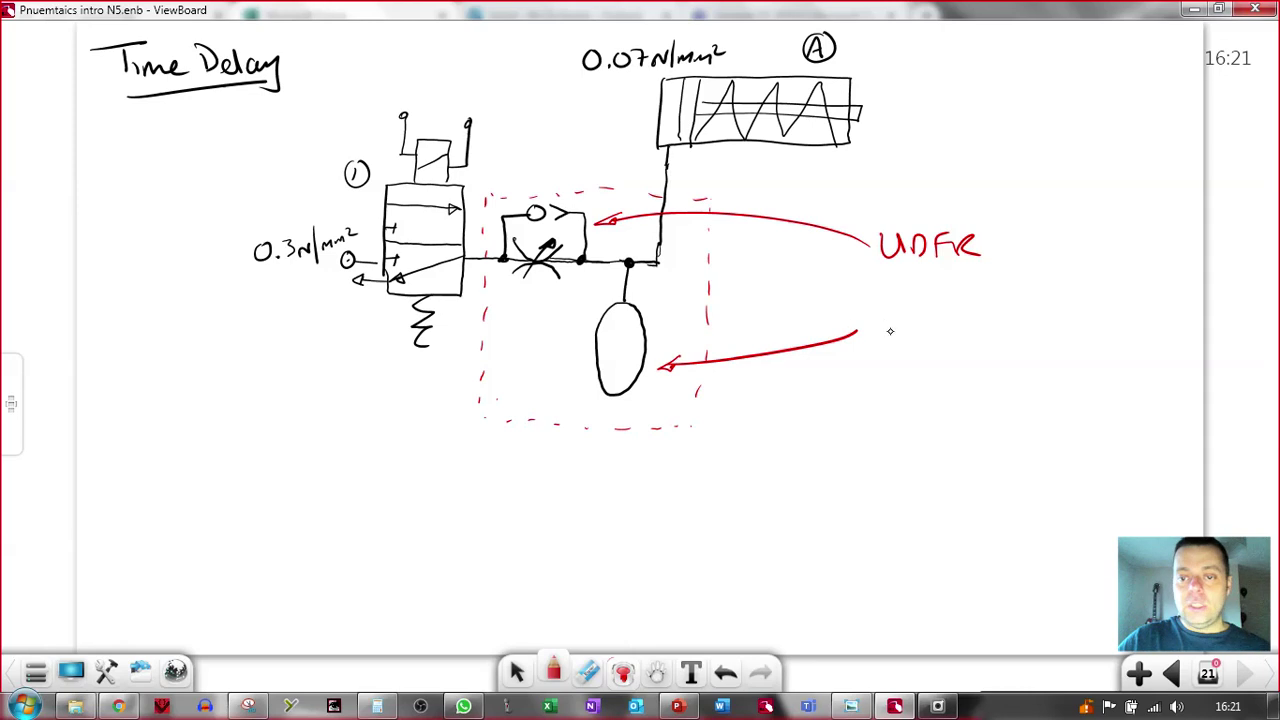
drag(884, 336, 1024, 320)
click(988, 304)
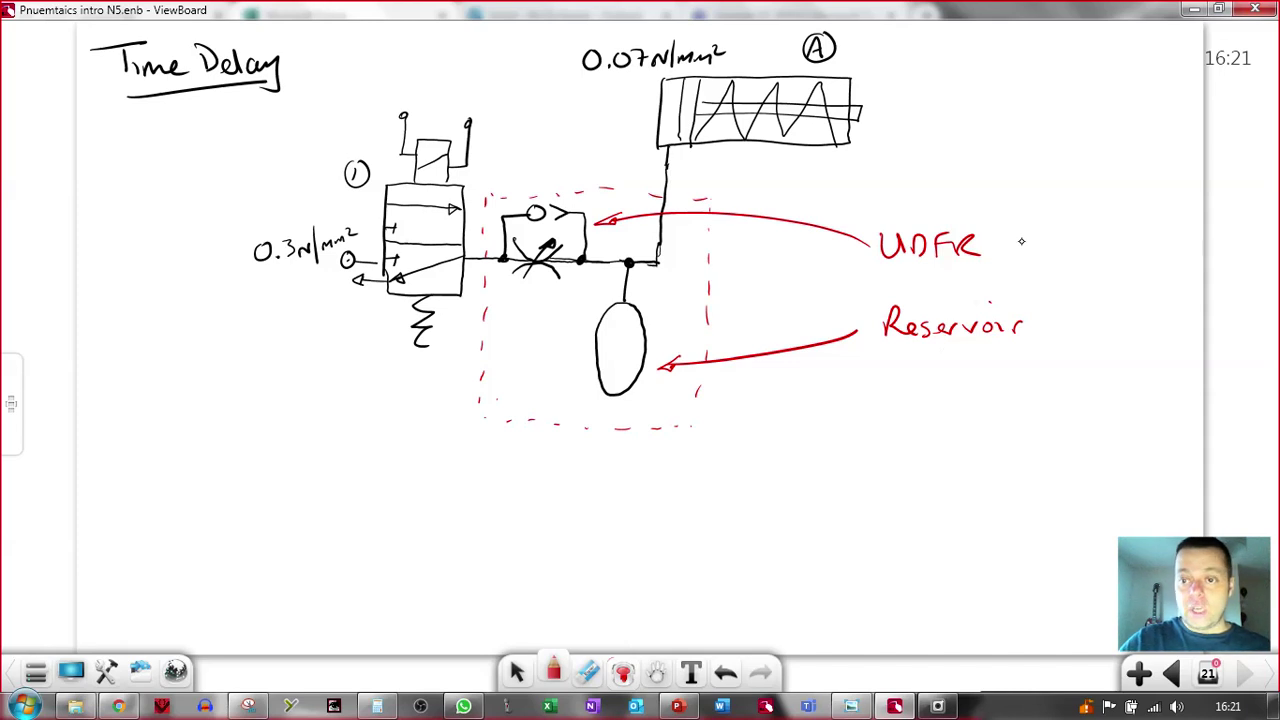
Add 'first' and 'Pointing at' beside UDFR, then select the red UDFR label.
mouse_move(1030, 228)
mouse_down()
mouse_move(1019, 259)
mouse_move(1012, 245)
mouse_move(1058, 252)
mouse_up()
mouse_move(1068, 232)
mouse_down()
mouse_move(1070, 254)
mouse_move(1077, 238)
mouse_up()
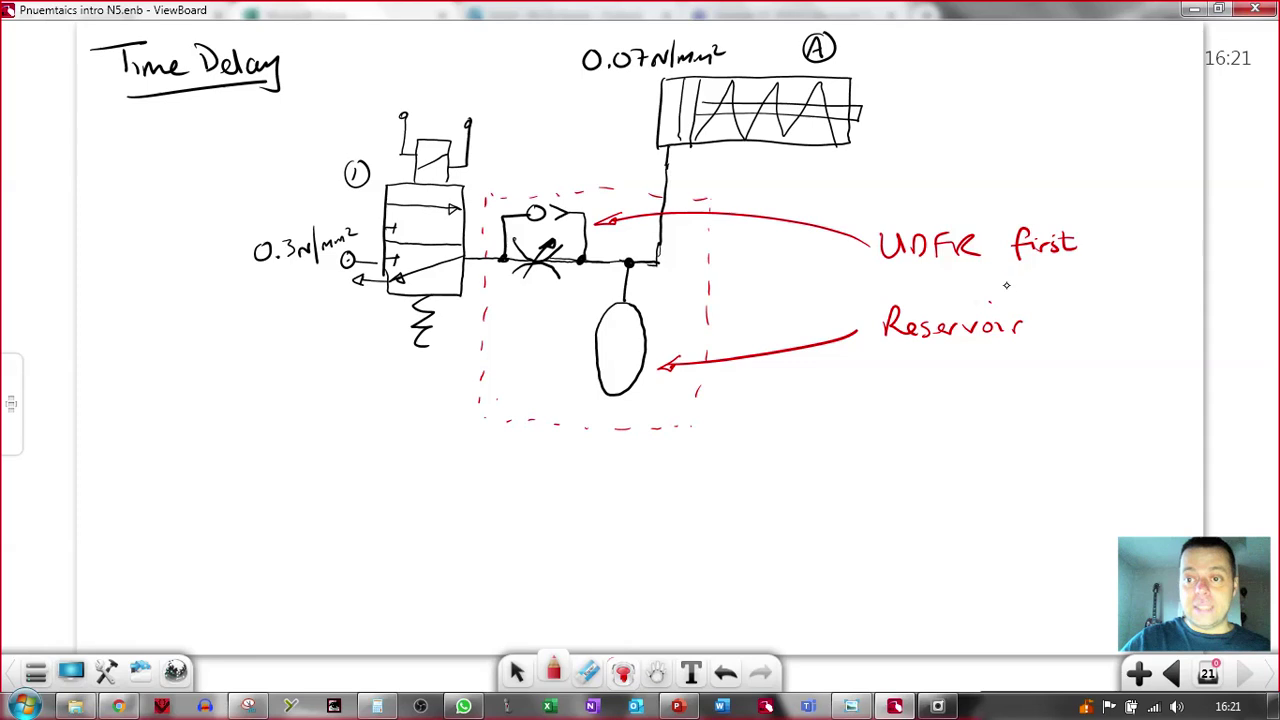
mouse_move(1004, 276)
mouse_down()
mouse_move(1004, 291)
mouse_move(1083, 282)
mouse_move(1096, 298)
mouse_move(1133, 285)
mouse_up()
drag(1126, 274, 1139, 273)
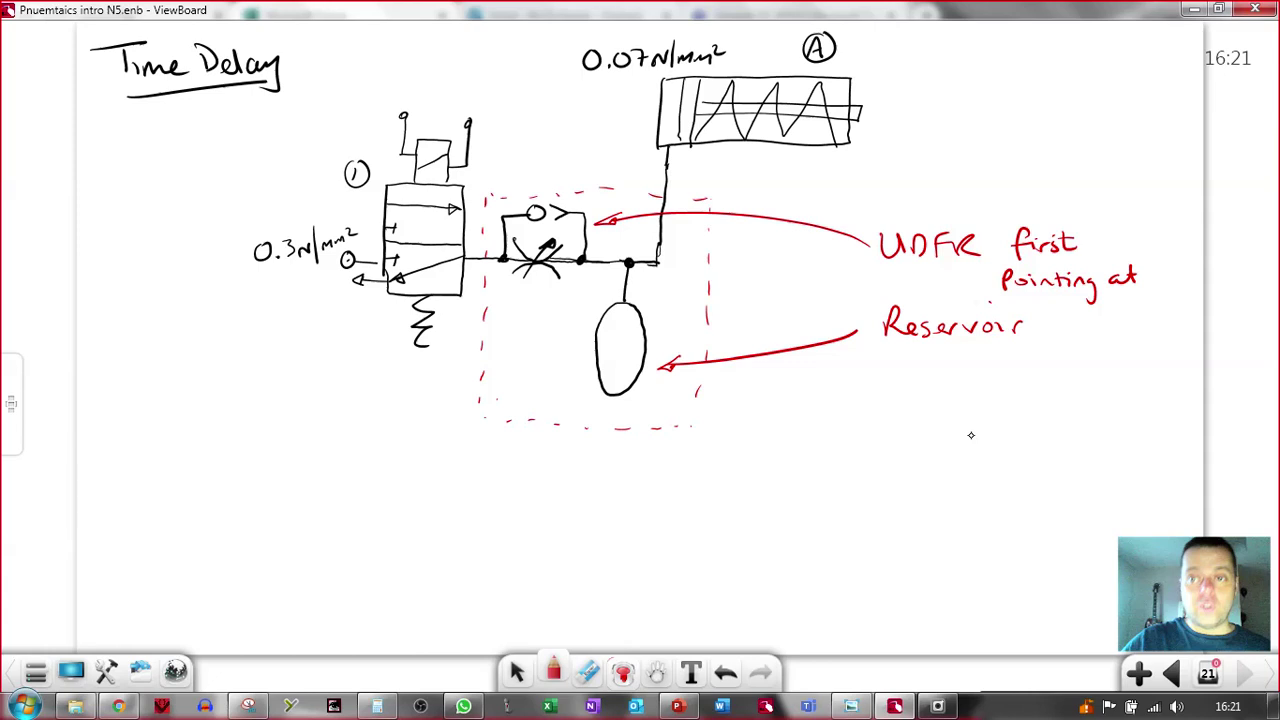
click(517, 671)
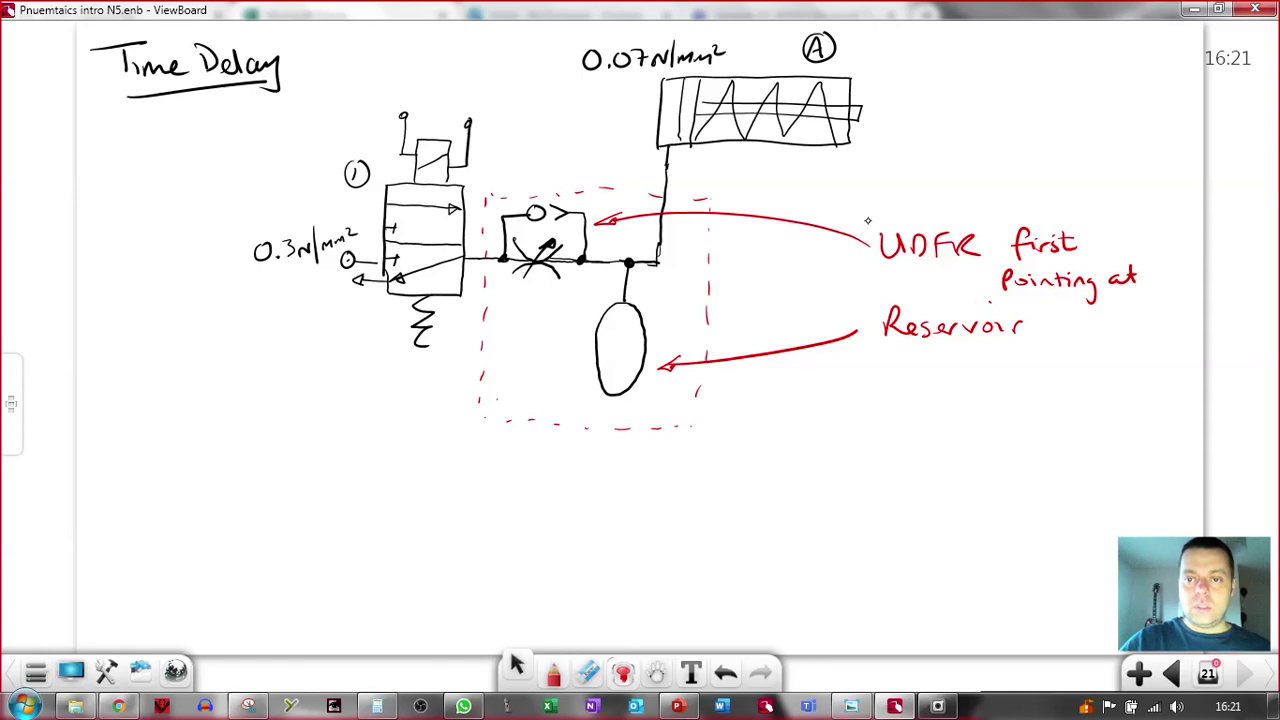
mouse_move(868, 222)
mouse_down()
mouse_move(870, 262)
mouse_move(967, 265)
mouse_move(1050, 207)
mouse_up()
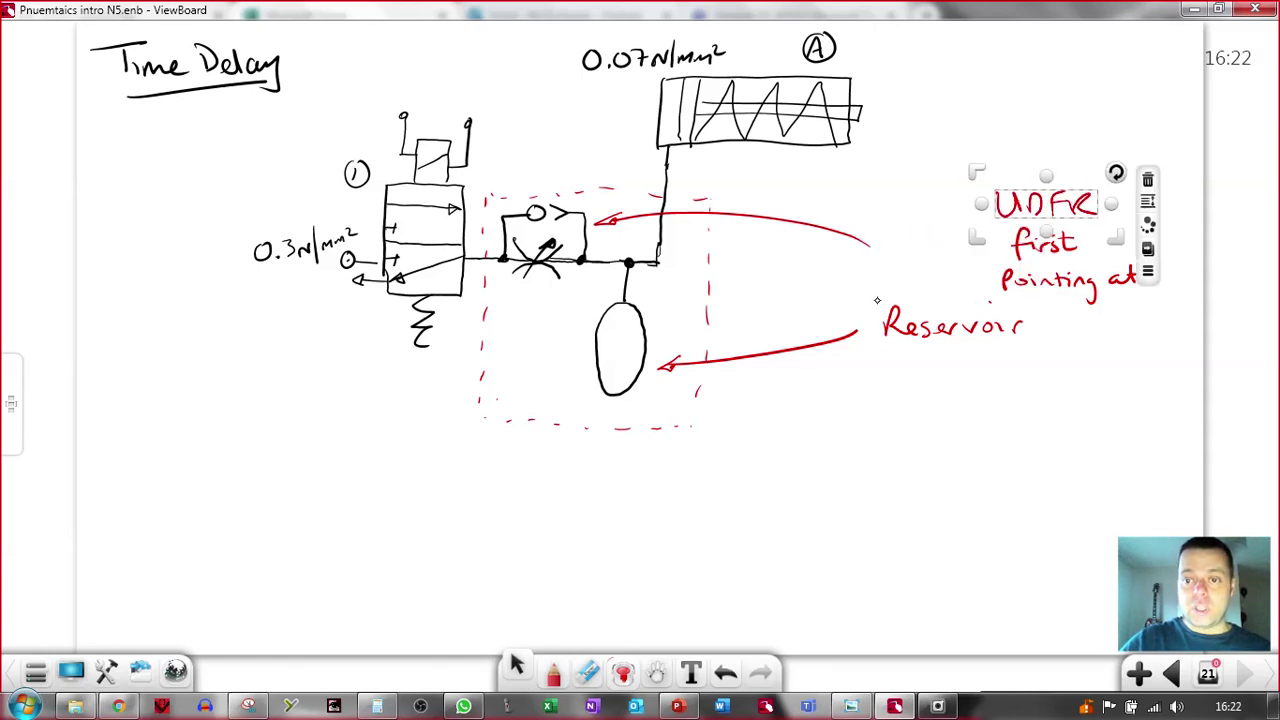
Nudge the Reservoir label right, then shift all red notes beside the two arrow tips.
drag(877, 300, 1030, 357)
drag(960, 320, 1063, 326)
mouse_move(955, 158)
mouse_down()
mouse_move(957, 234)
mouse_move(1172, 386)
mouse_up()
drag(1184, 332, 1071, 368)
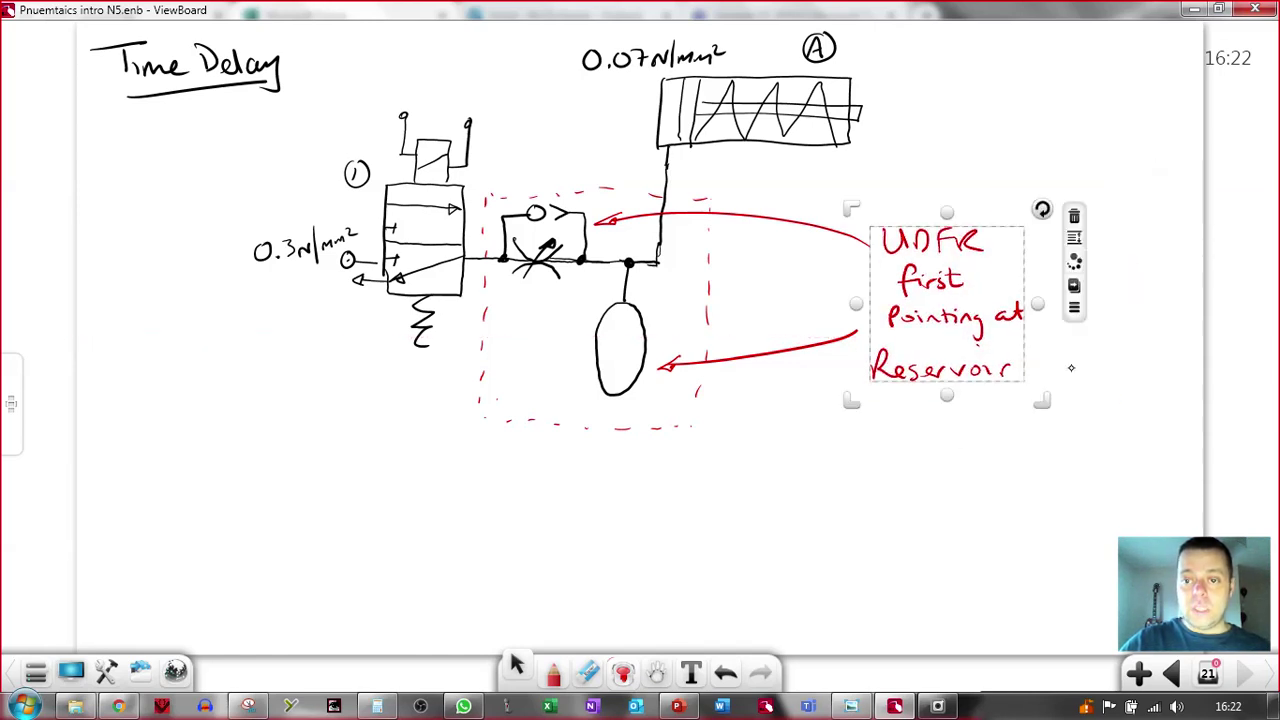
click(1071, 368)
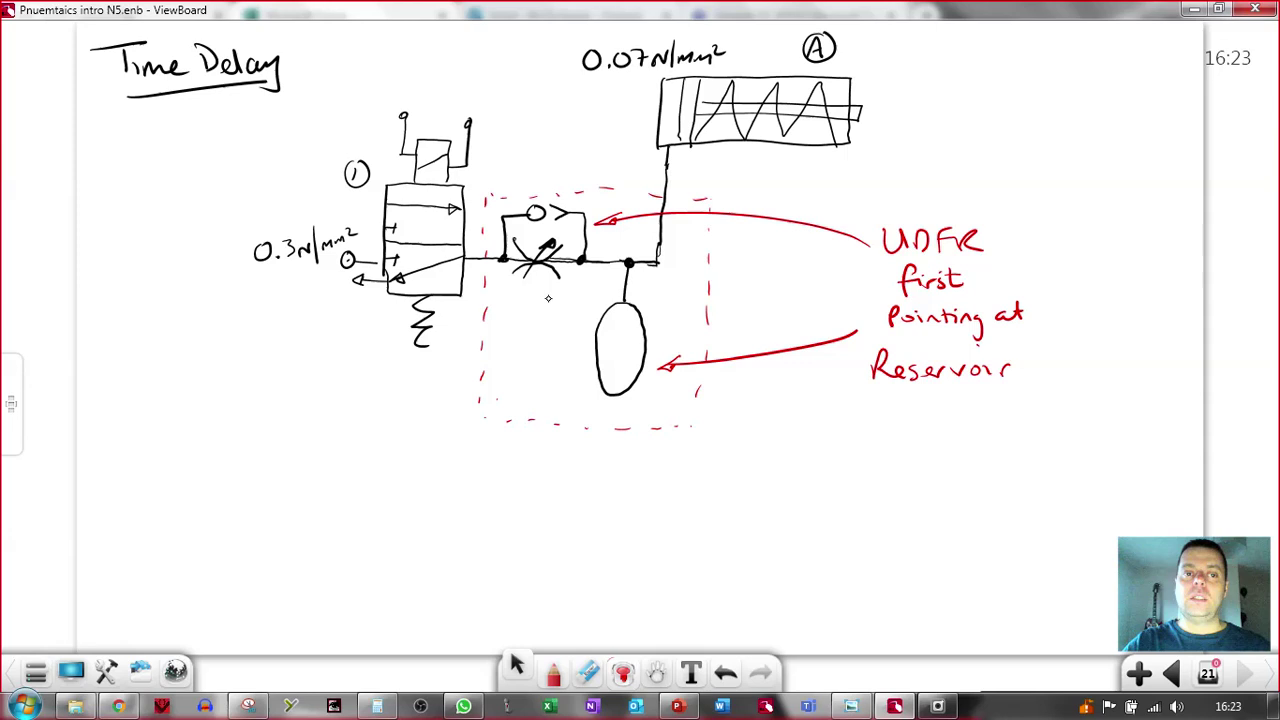
mouse_move(594, 2)
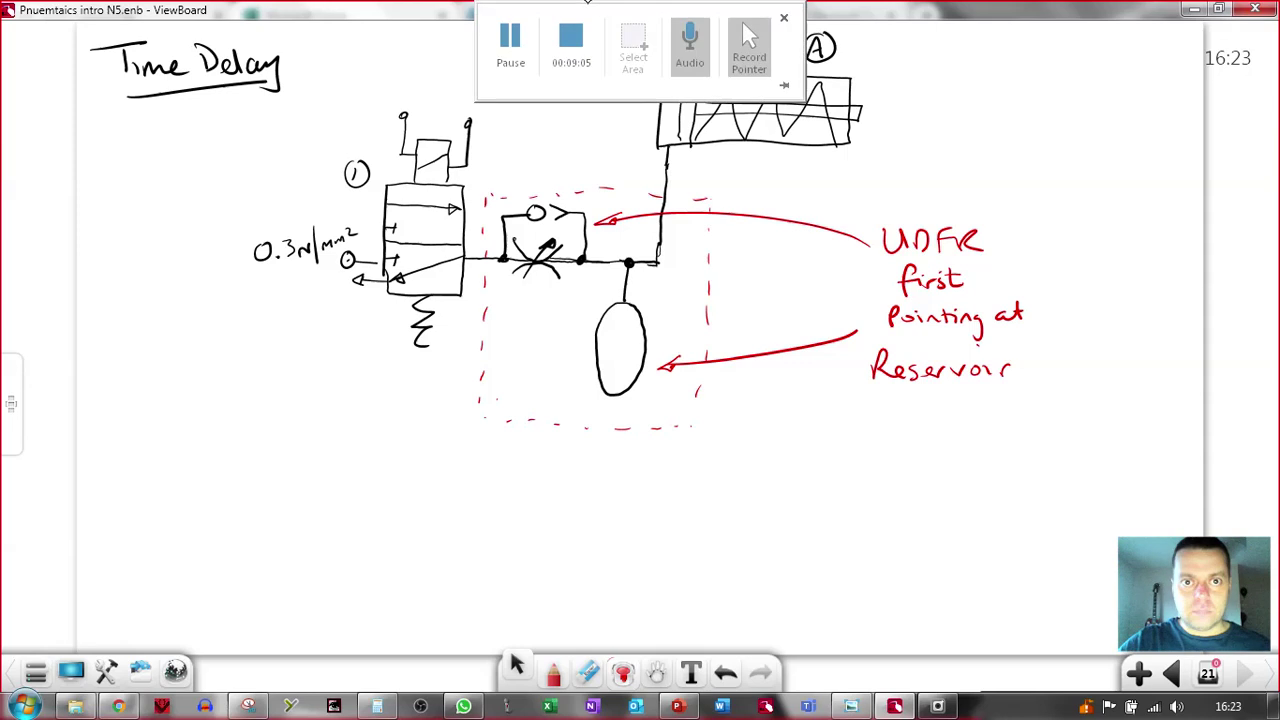
Pause the screen recording.
click(511, 36)
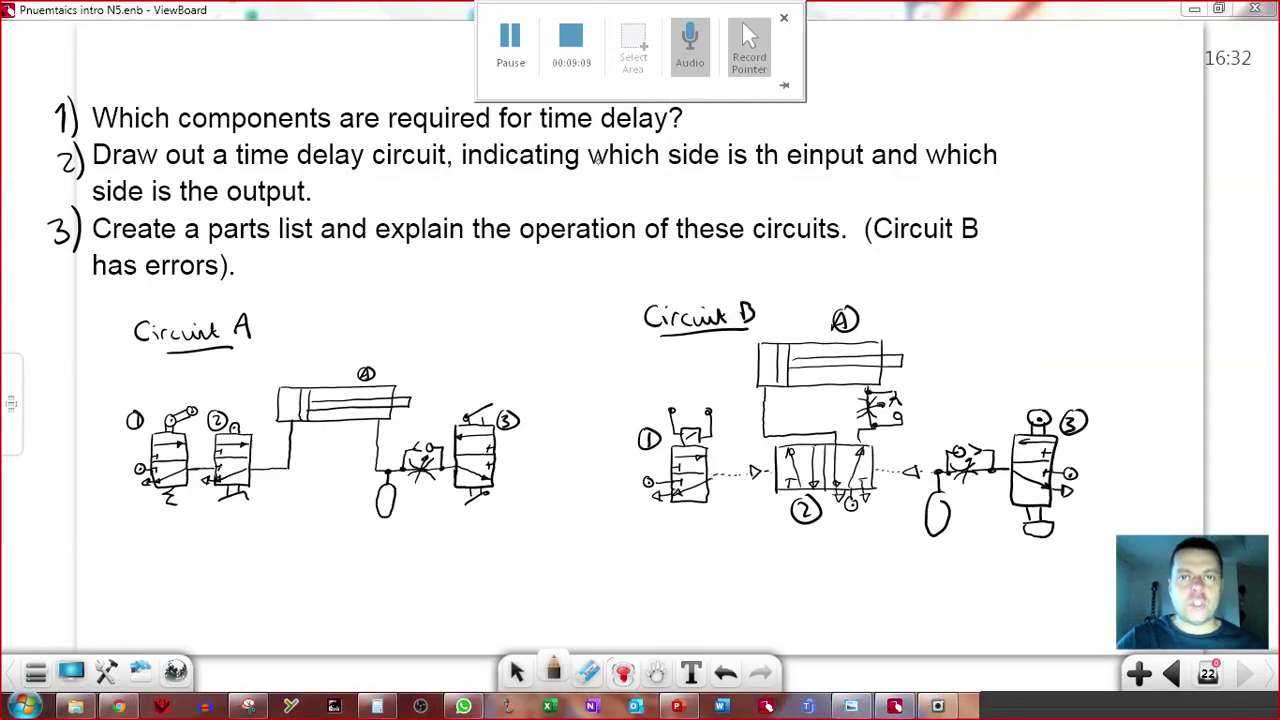